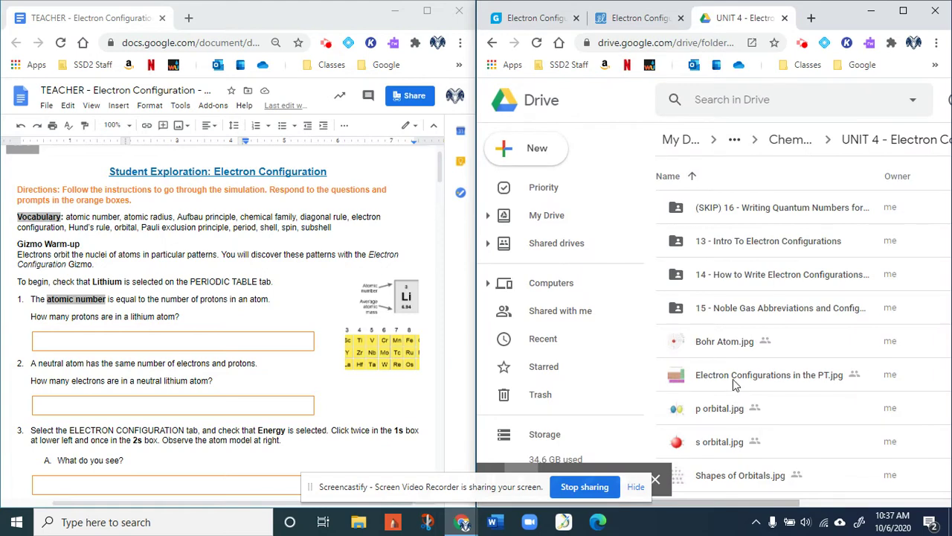
Step: View the Electron Configurations in the PT.jpg and Bohr Atom.jpg diagrams in the unit folder, and return to the Electron Configuration Gizmo
double_click(733, 379)
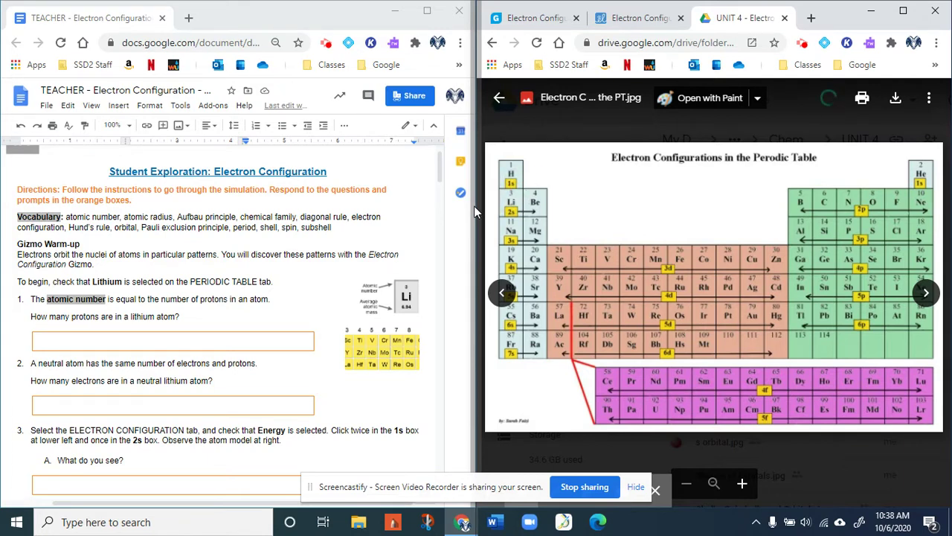
key(Left)
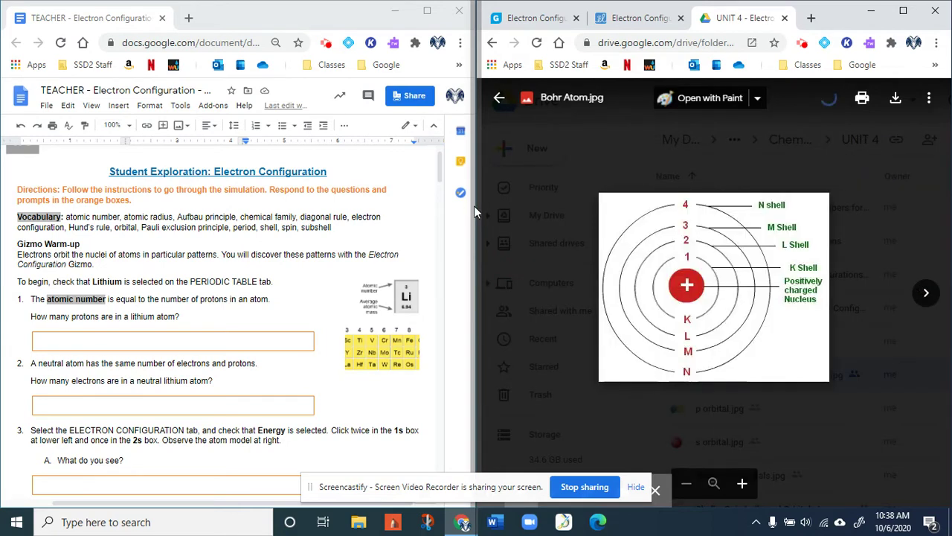
key(Right)
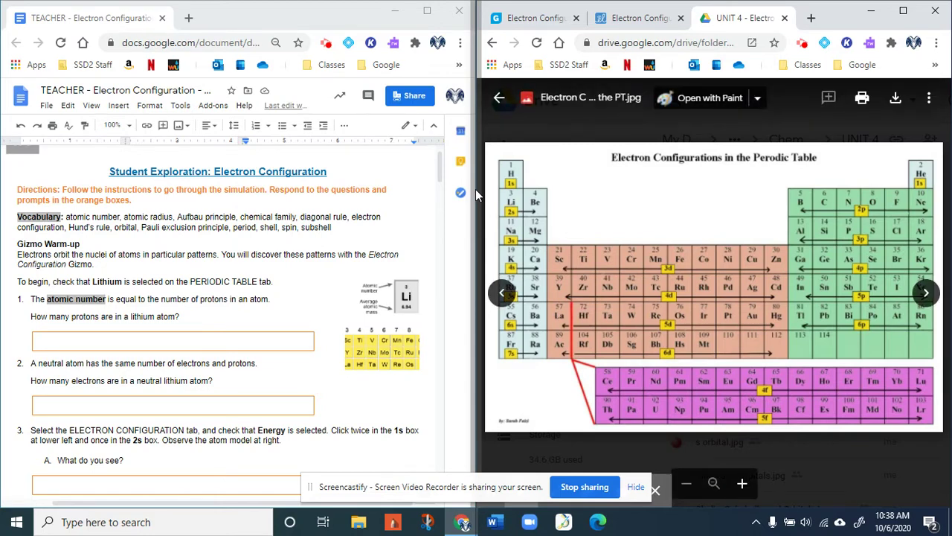
click(611, 18)
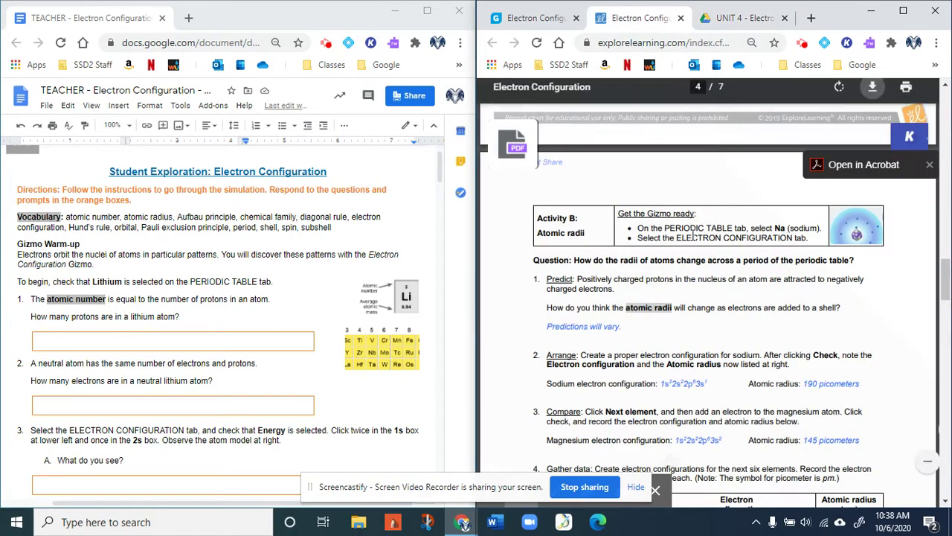
click(544, 23)
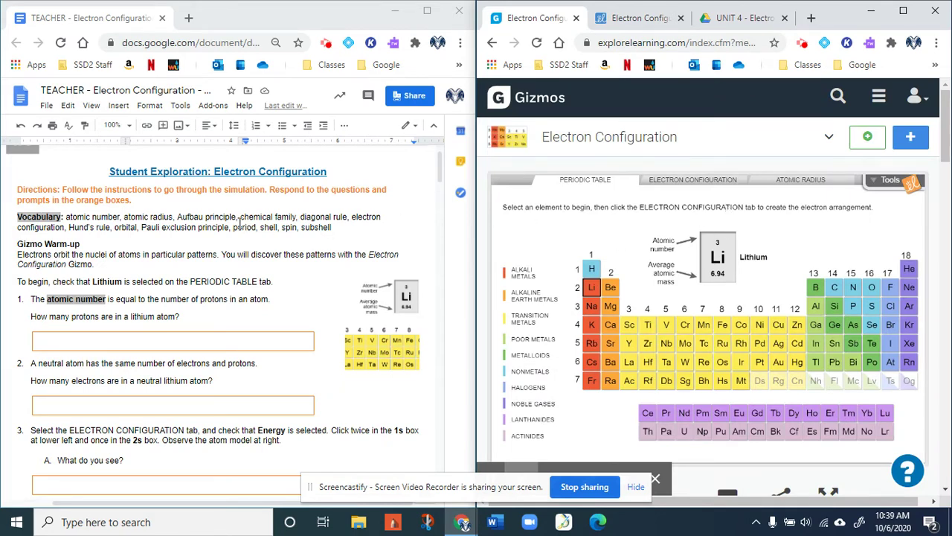
Step: Try to change the text color of "neutral atom" in warm-up question 2 to green
scroll(240, 221, down, 1)
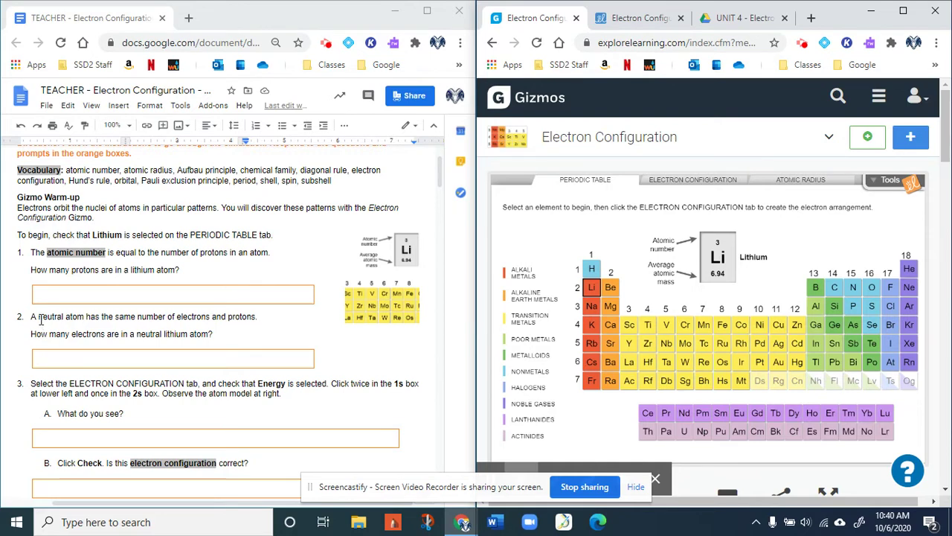
drag(41, 320, 85, 318)
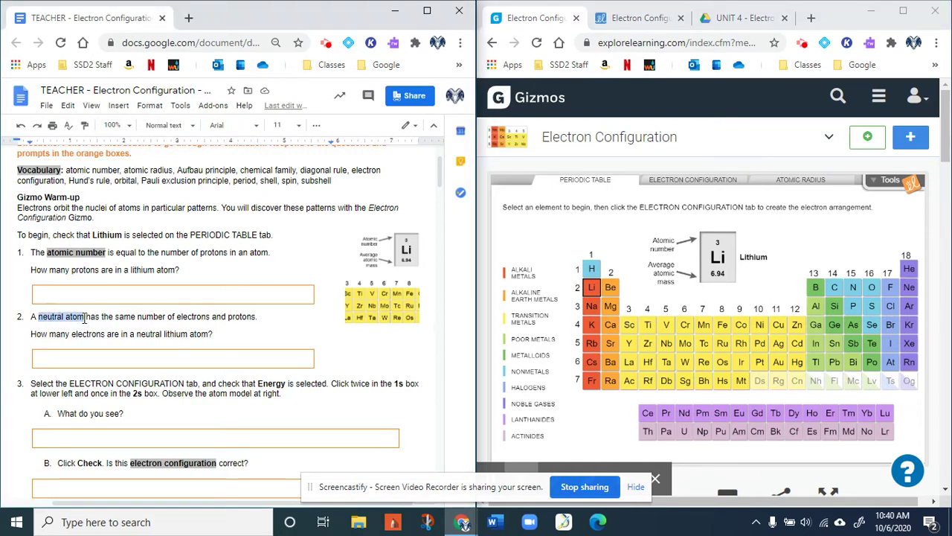
click(316, 125)
click(58, 146)
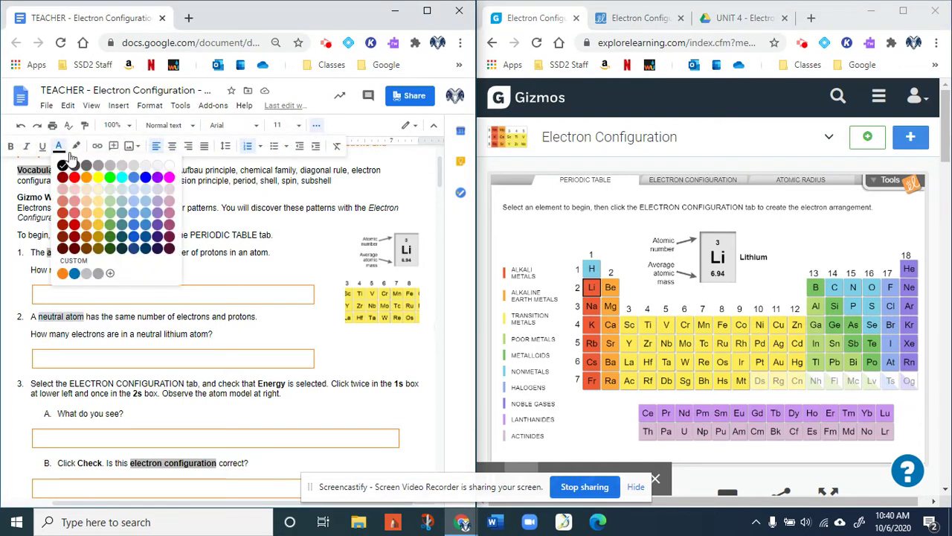
click(109, 177)
click(309, 273)
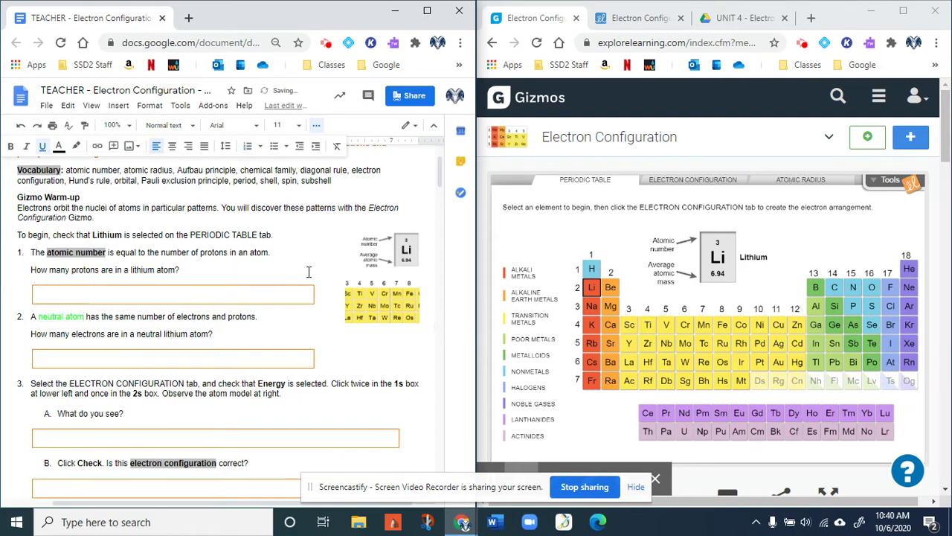
Step: Highlight the words "neutral atom" in warm-up question 2 in bright green
drag(38, 317, 84, 317)
click(76, 146)
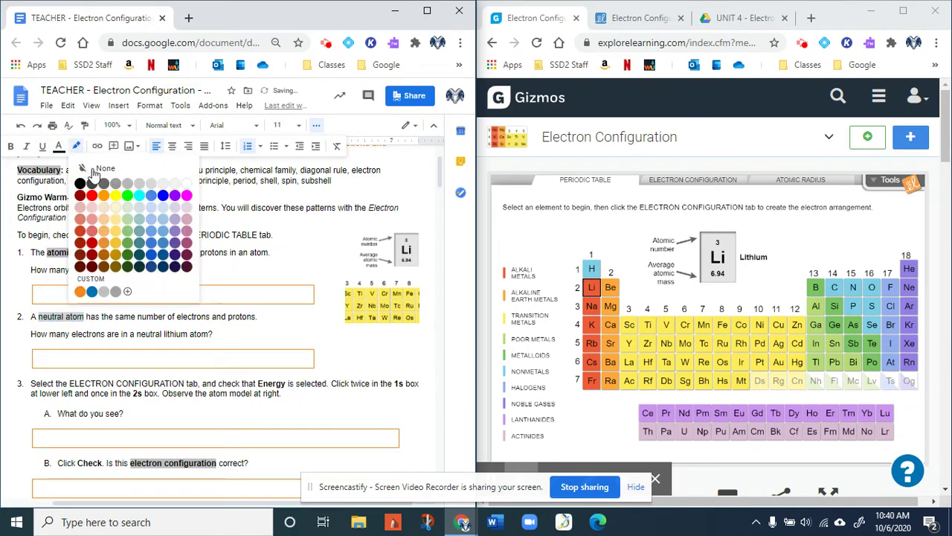
click(128, 196)
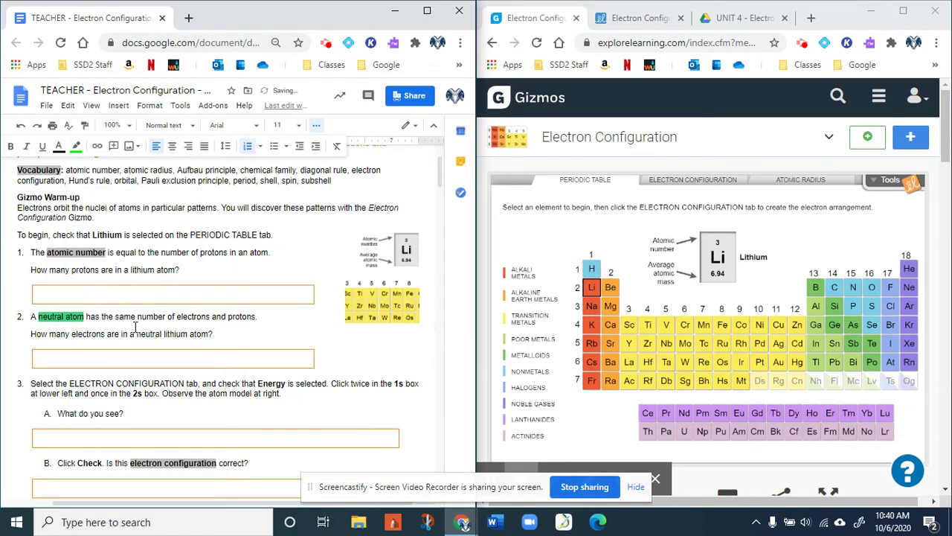
click(164, 317)
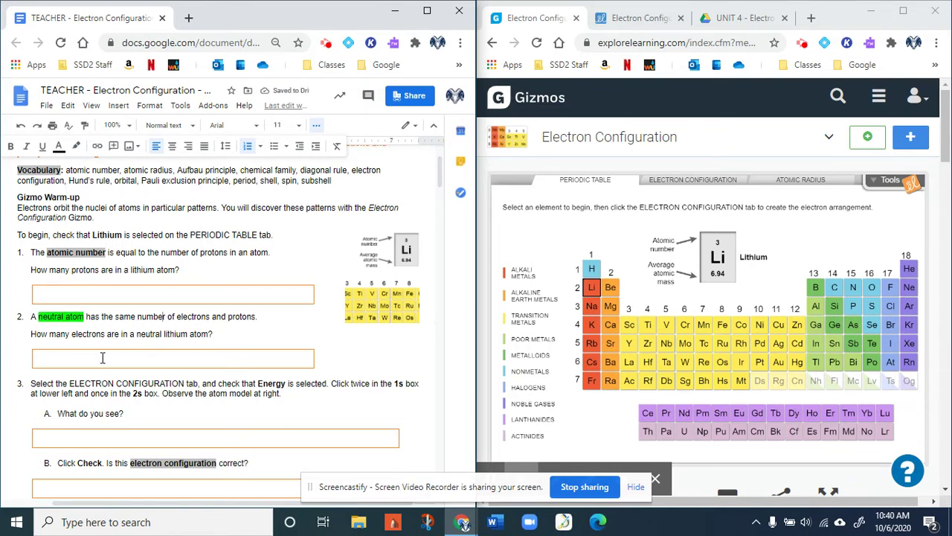
click(114, 296)
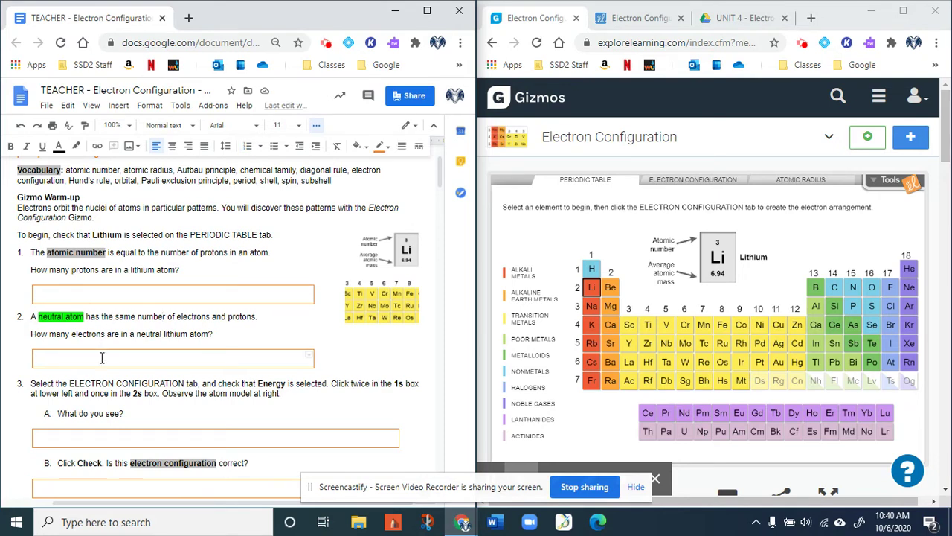
Step: Build lithium's electron configuration in the Gizmo with two electrons in 1s and one in 2s, and check it
scroll(98, 352, down, 2)
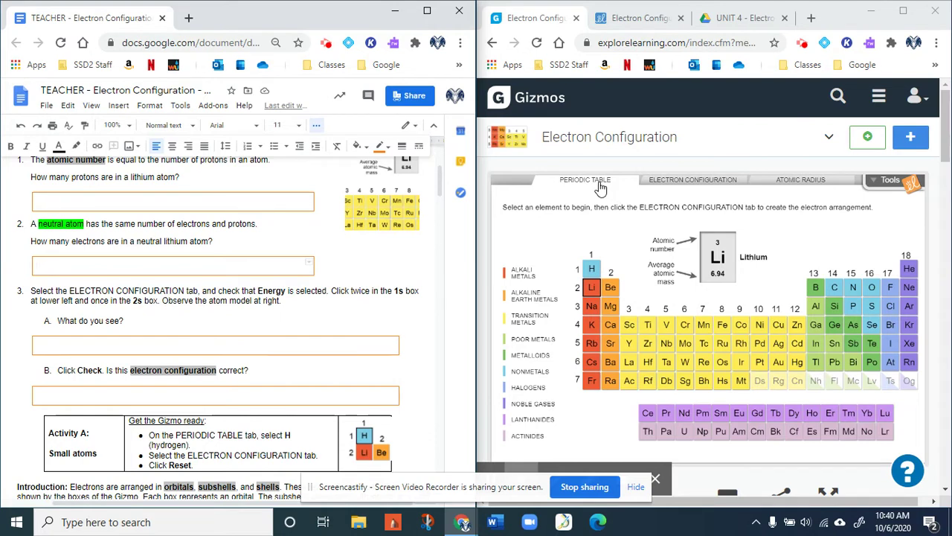
click(676, 184)
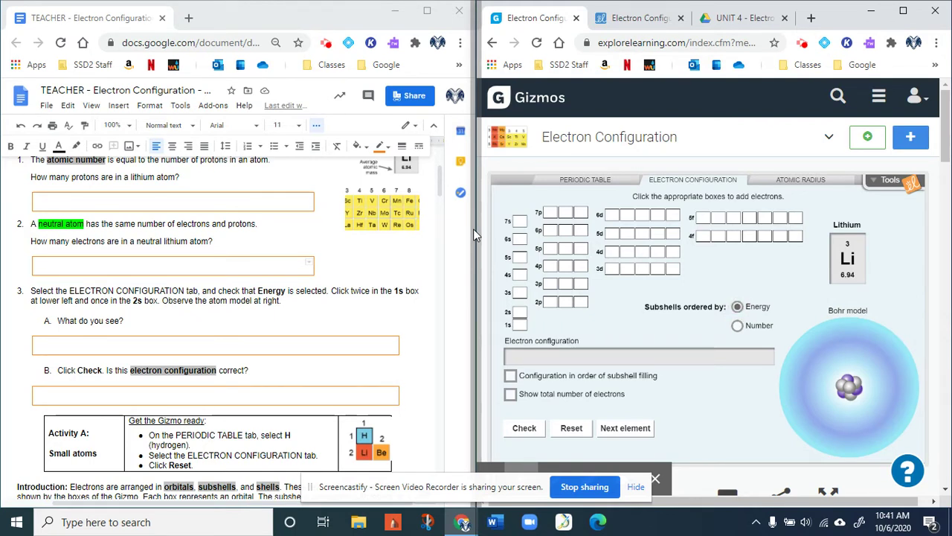
click(520, 326)
click(519, 326)
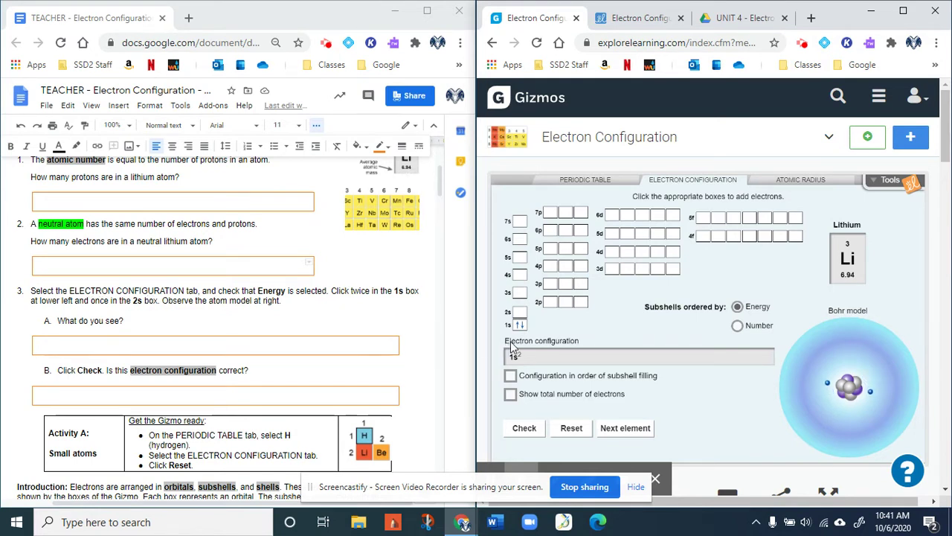
click(520, 314)
click(531, 434)
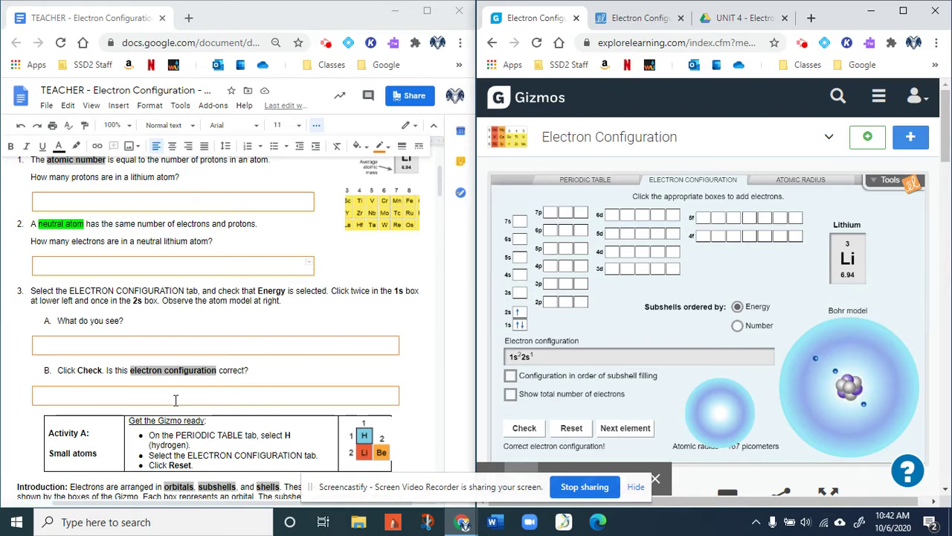
Step: Prepare the Gizmo for Activity A by selecting hydrogen in the periodic table and resetting its electron configuration
scroll(175, 394, down, 2)
scroll(175, 402, down, 1)
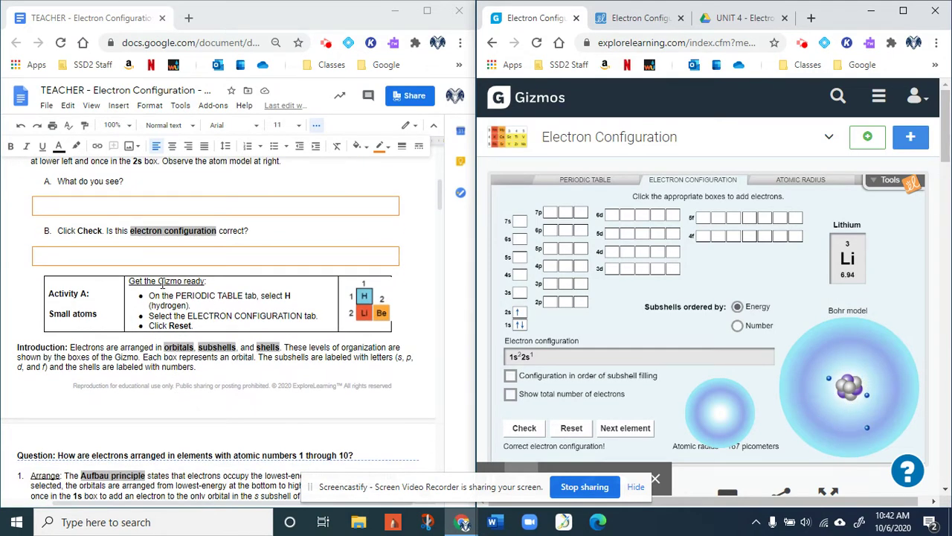
click(580, 183)
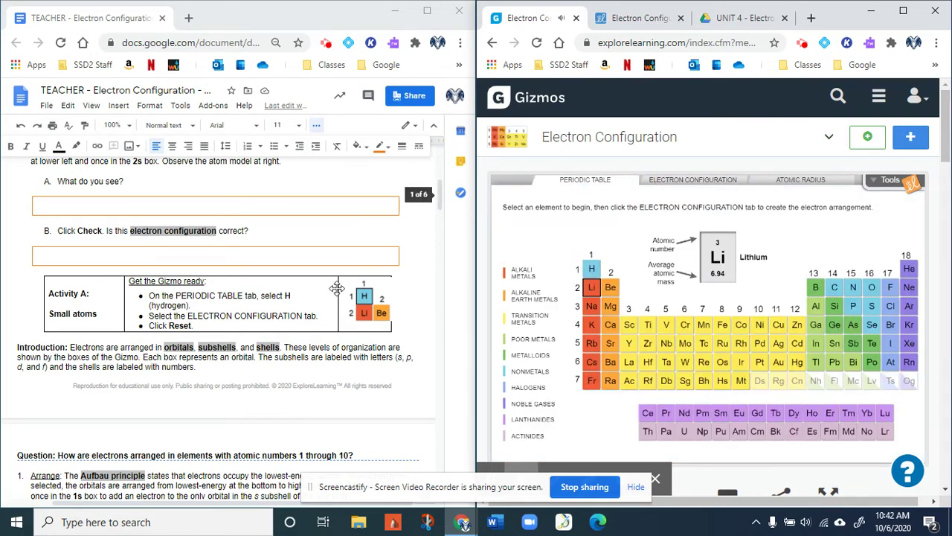
click(594, 271)
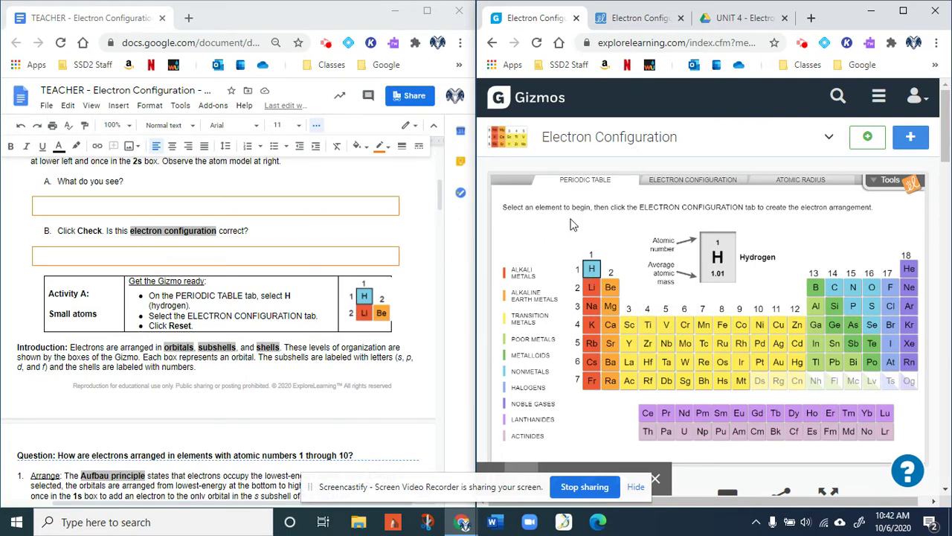
click(698, 183)
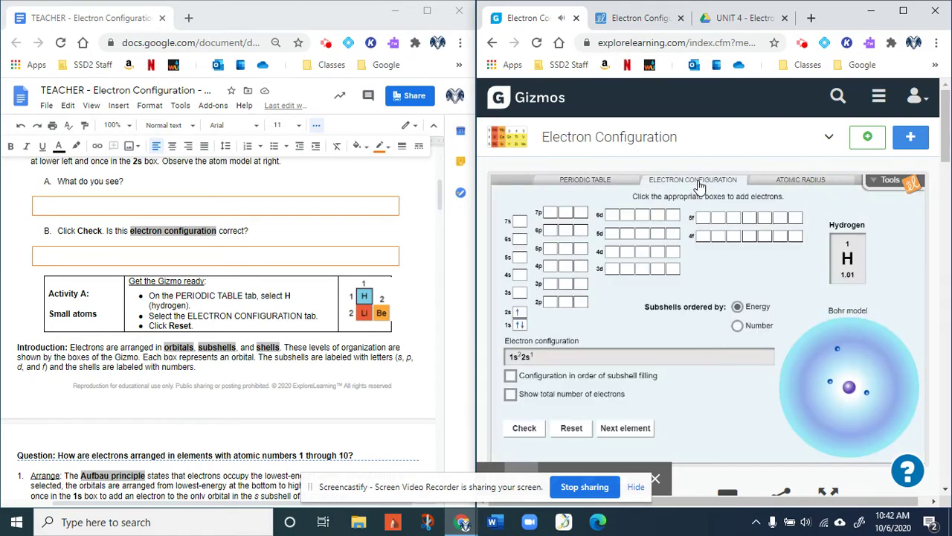
click(573, 429)
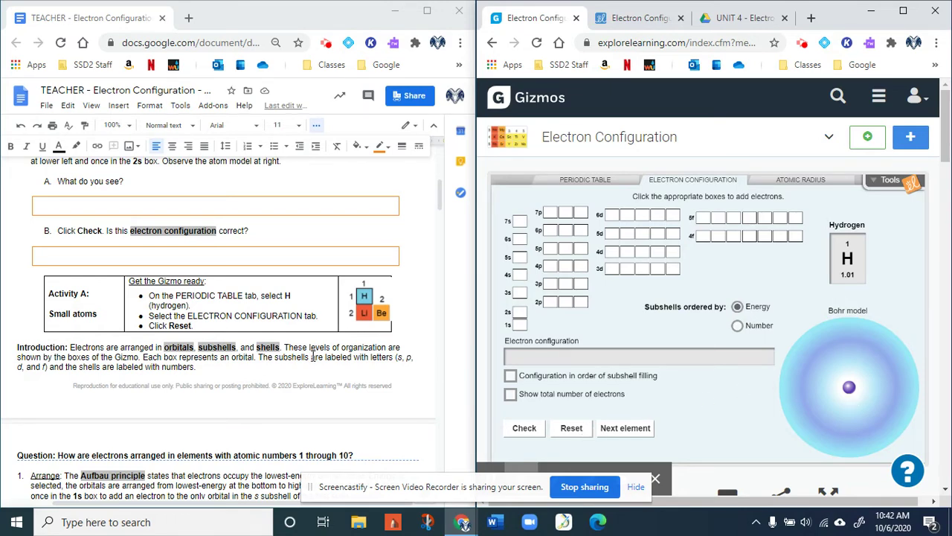
Step: Following Activity A question 1, add one electron to hydrogen's 1s orbital in the Gizmo and check the configuration
scroll(313, 357, down, 1)
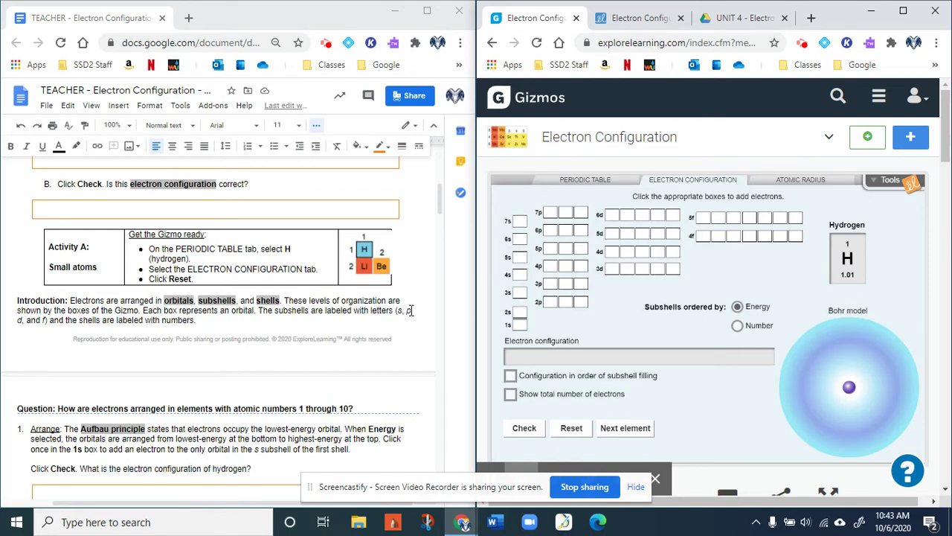
scroll(193, 323, down, 3)
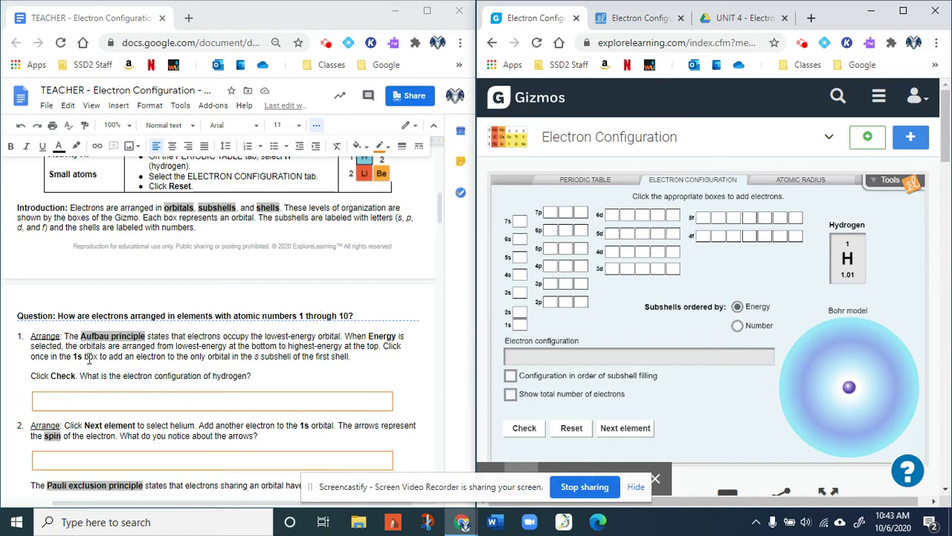
scroll(94, 337, down, 2)
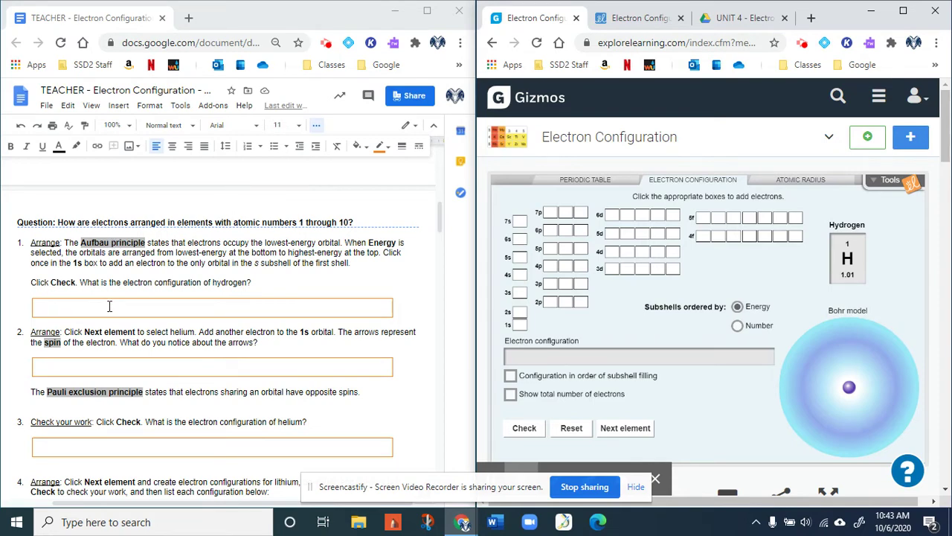
scroll(109, 306, down, 4)
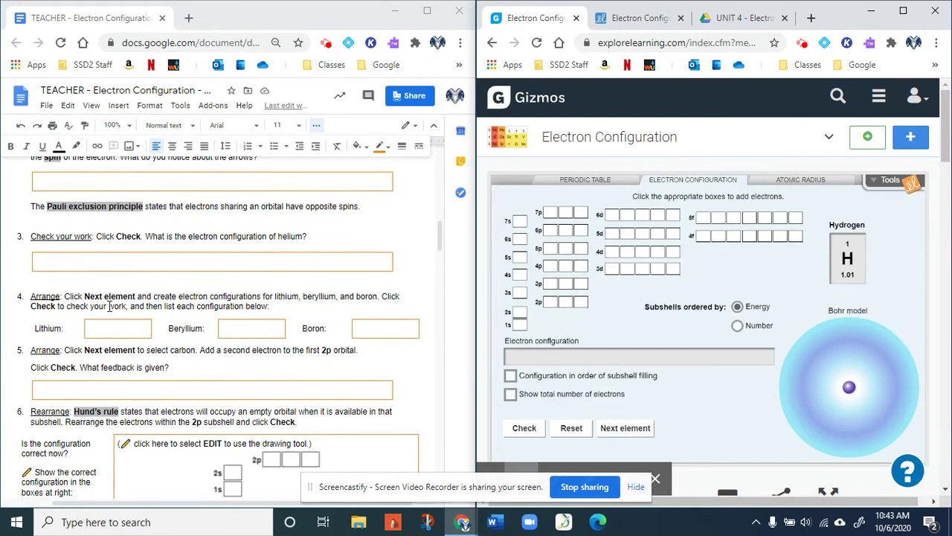
scroll(109, 306, up, 3)
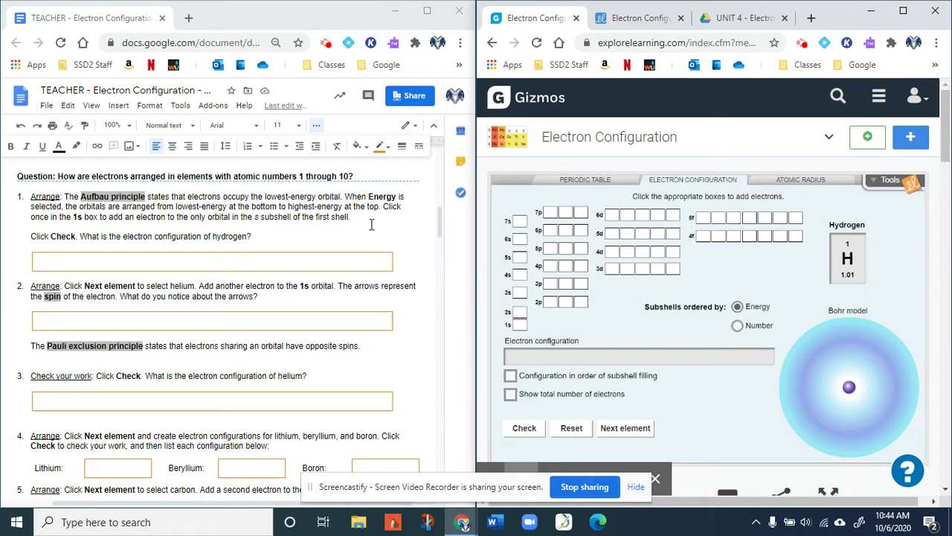
click(521, 325)
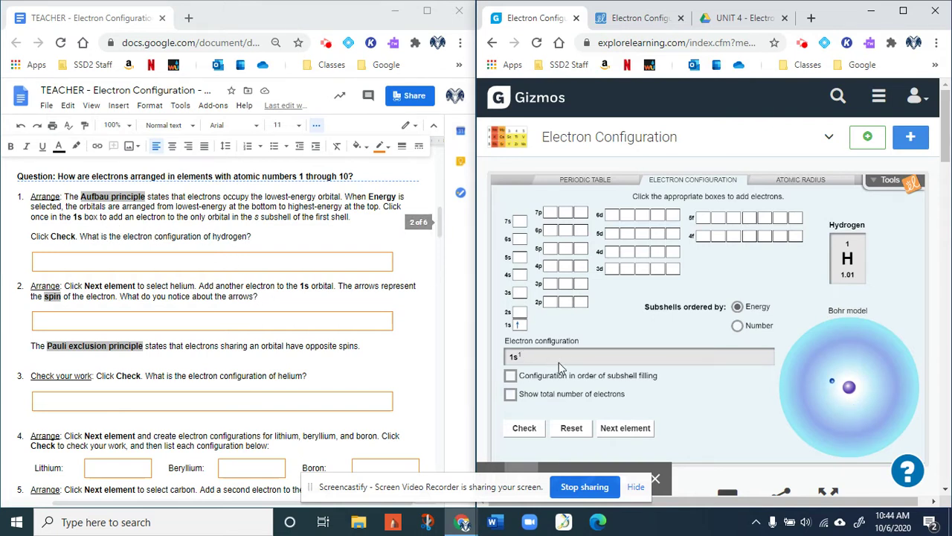
click(527, 429)
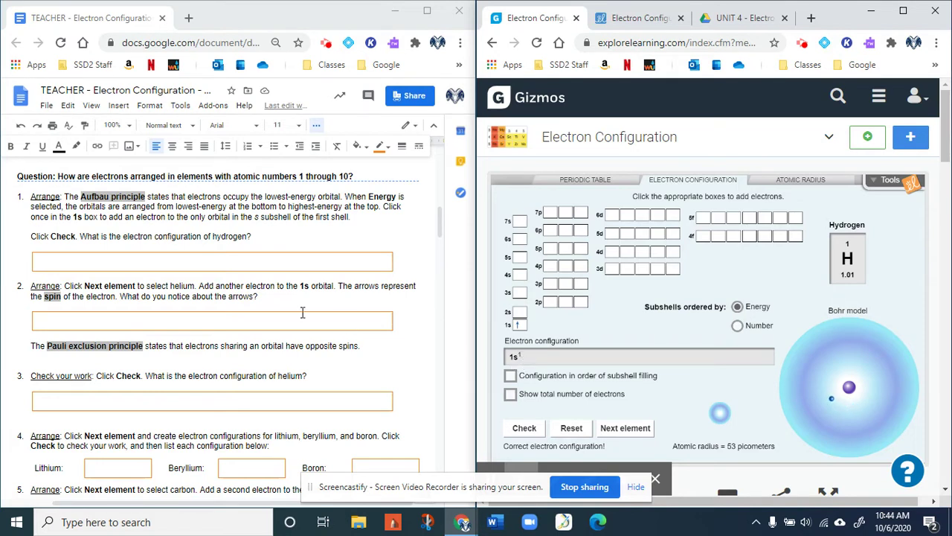
Step: Answer Activity A question 1 with 1s¹, formatting the exponent as superscript, and place the cursor in question 2's answer box
click(250, 262)
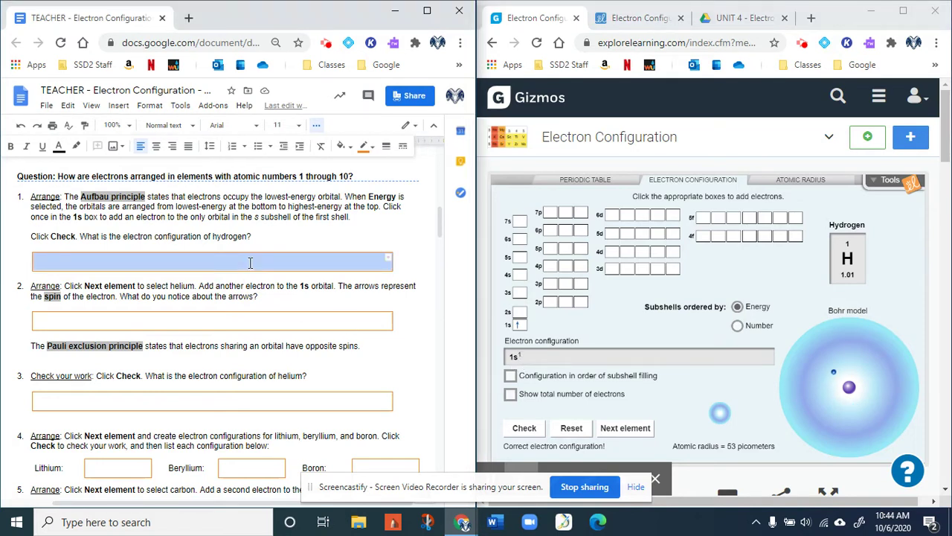
click(250, 262)
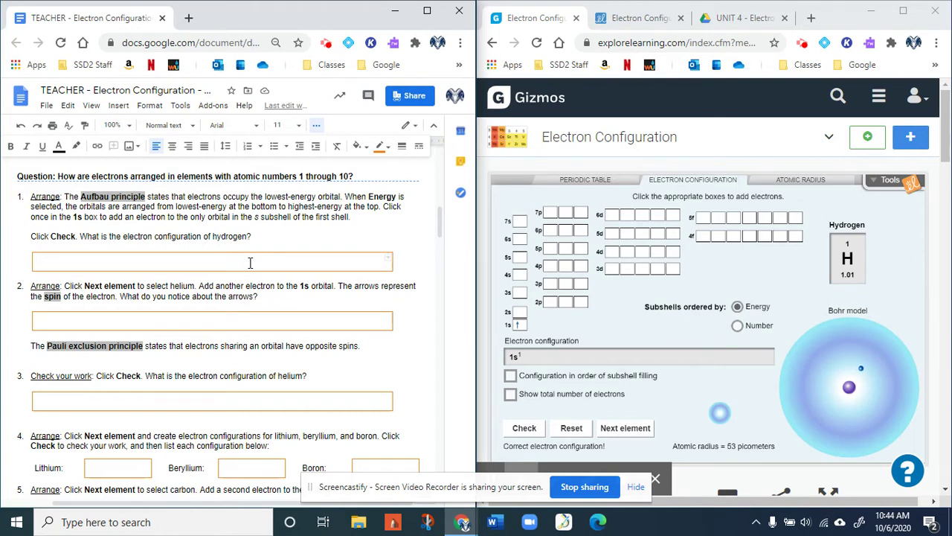
text(1s)
click(149, 105)
mouse_move(156, 126)
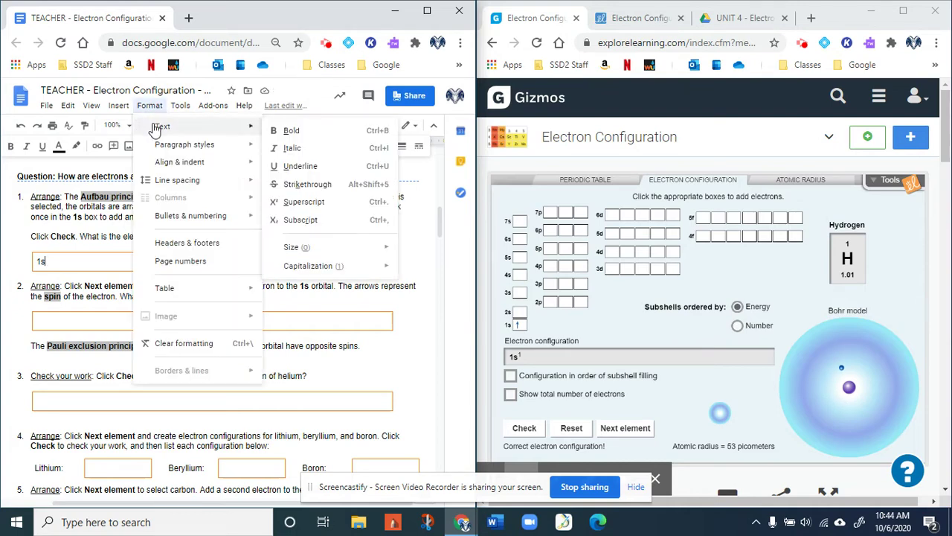
click(371, 206)
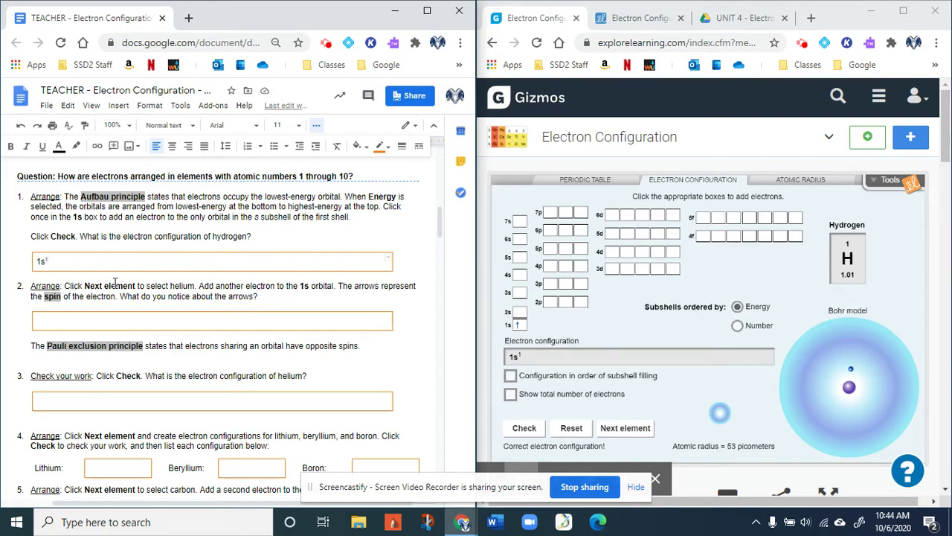
click(75, 260)
click(143, 109)
mouse_move(152, 125)
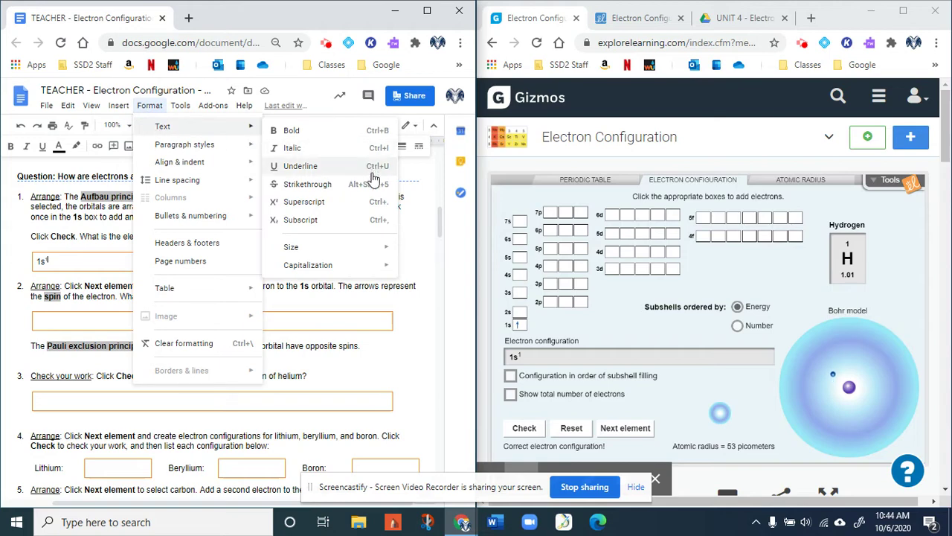
click(110, 328)
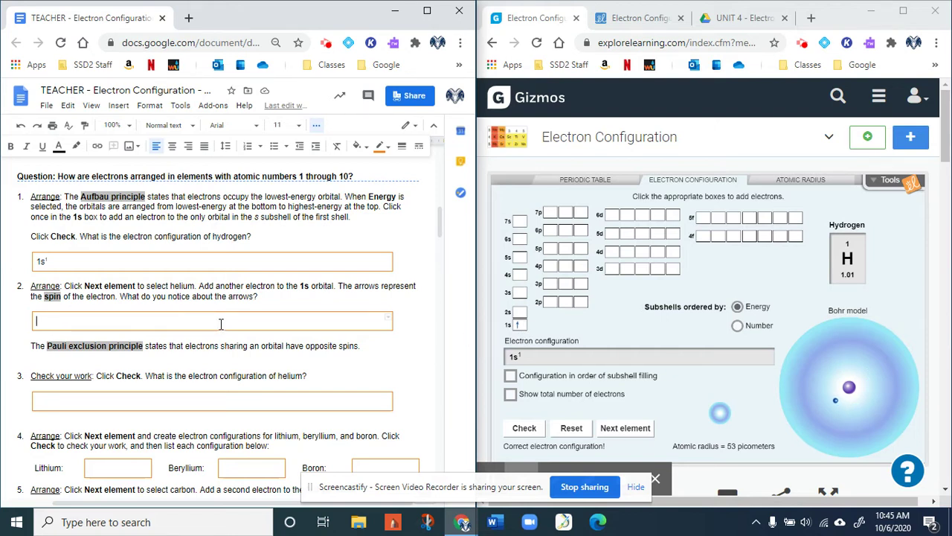
Step: Advance the Gizmo to lithium, reset its electron configuration, and place two electrons in 1s and one in 2s
scroll(221, 322, down, 1)
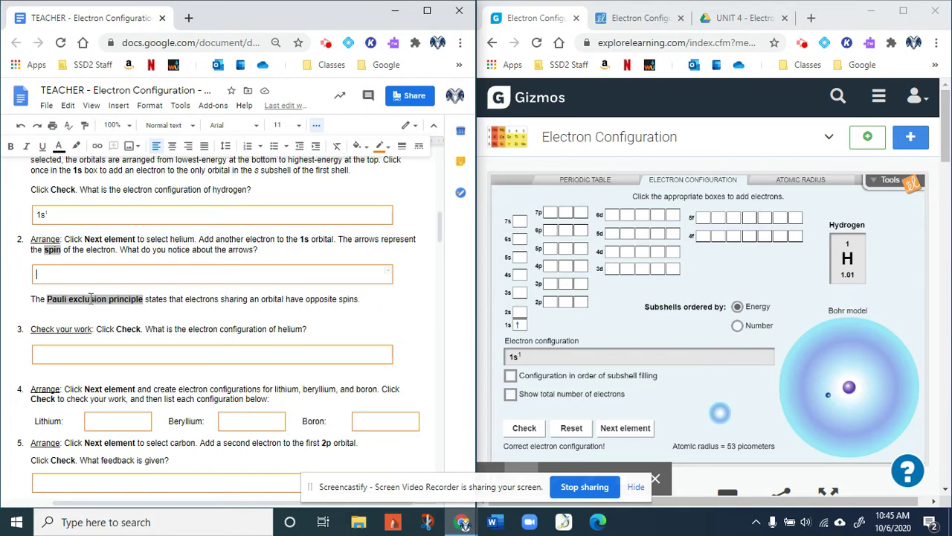
scroll(91, 298, down, 1)
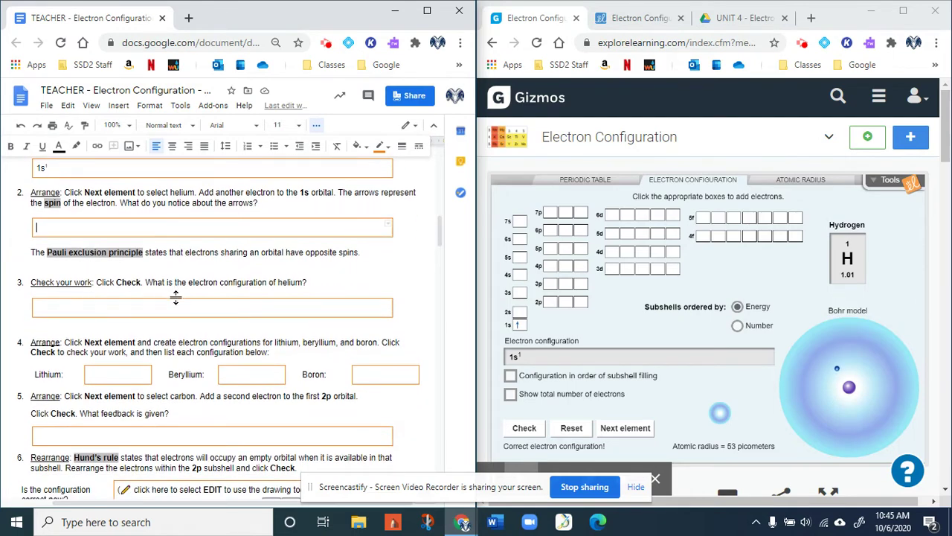
scroll(111, 301, down, 1)
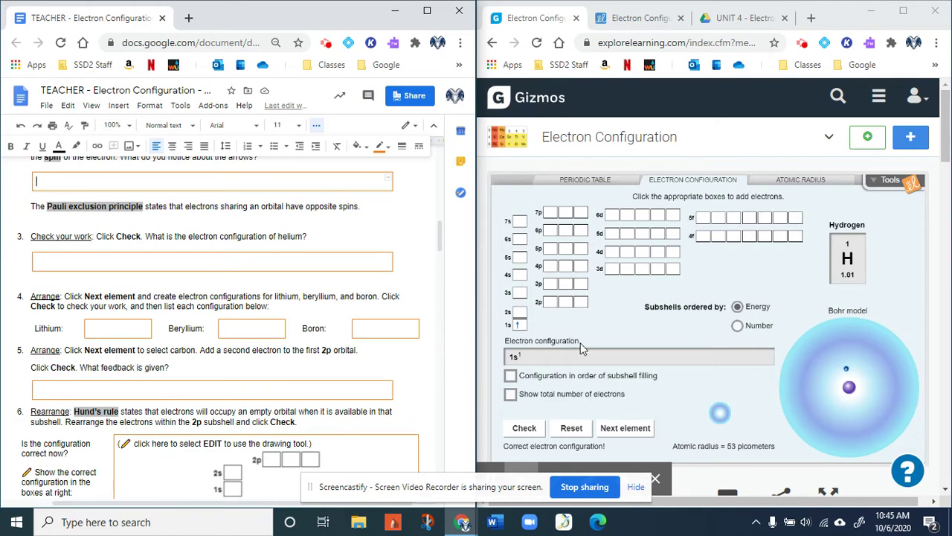
click(633, 430)
click(633, 430)
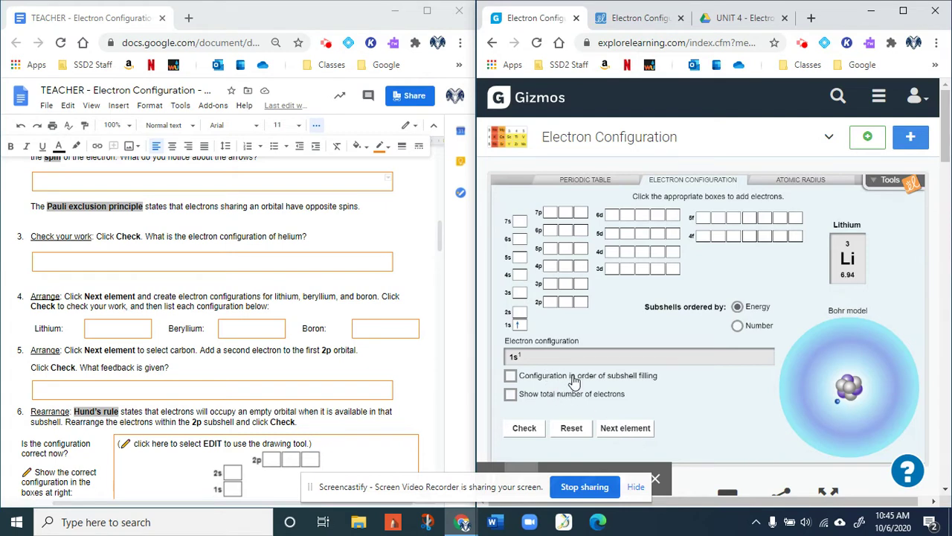
click(575, 433)
click(519, 328)
click(522, 331)
click(519, 314)
Step: Advance the Gizmo to boron, reset the configuration, and place the cursor in question 4's Lithium answer box
click(644, 430)
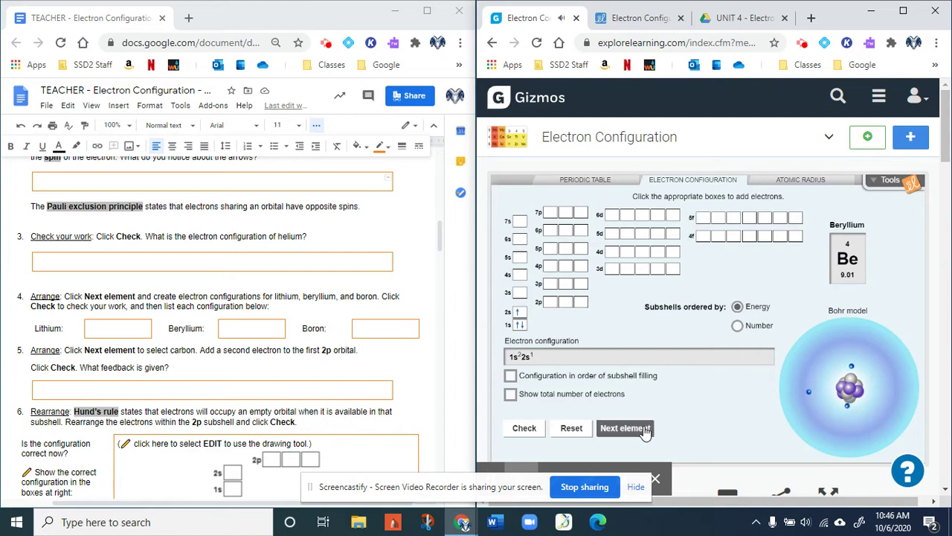
click(644, 430)
click(570, 428)
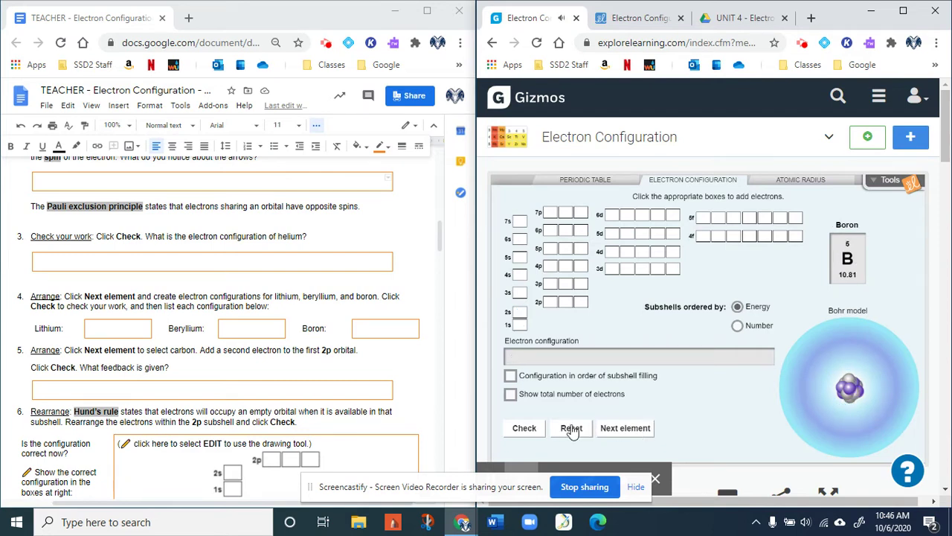
click(240, 330)
click(135, 328)
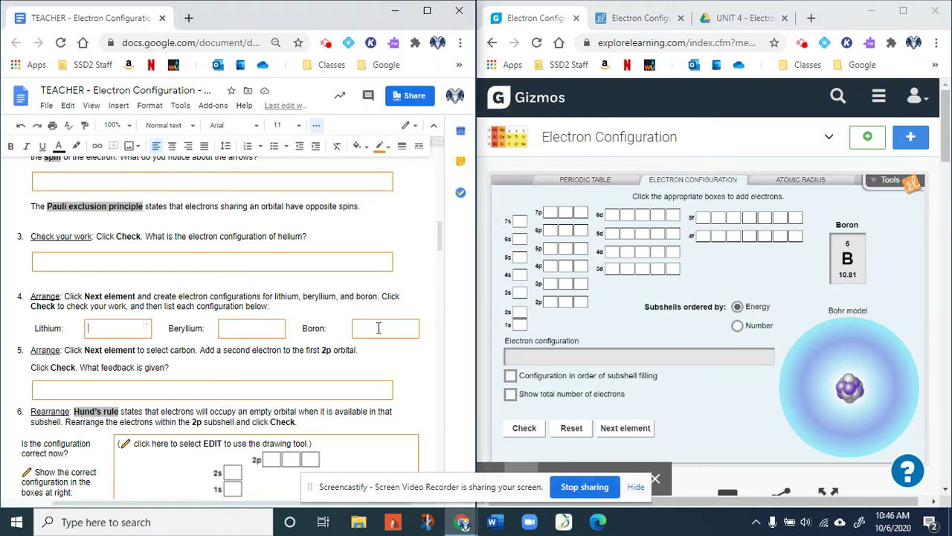
Step: Start boron's configuration in the Gizmo with two electrons in 1s and one in 2s
scroll(227, 394, down, 3)
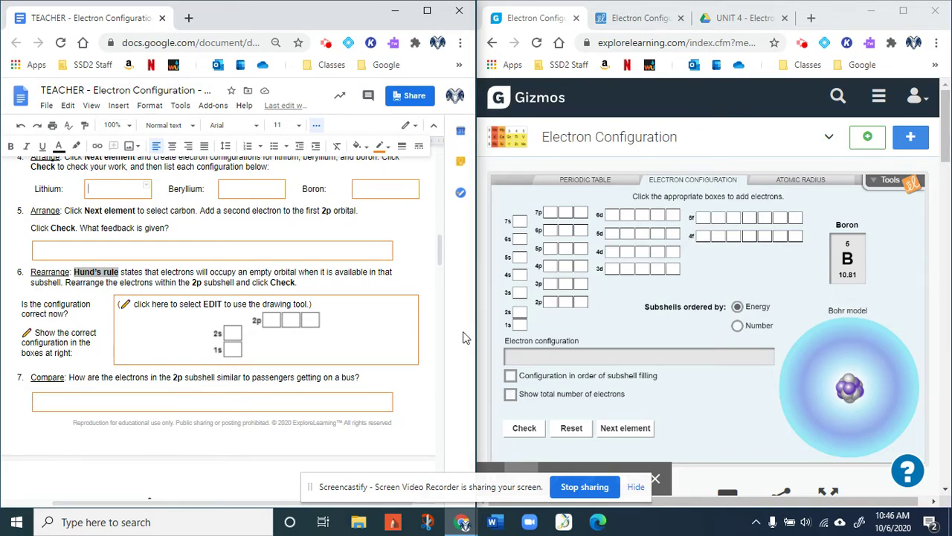
click(519, 328)
click(520, 328)
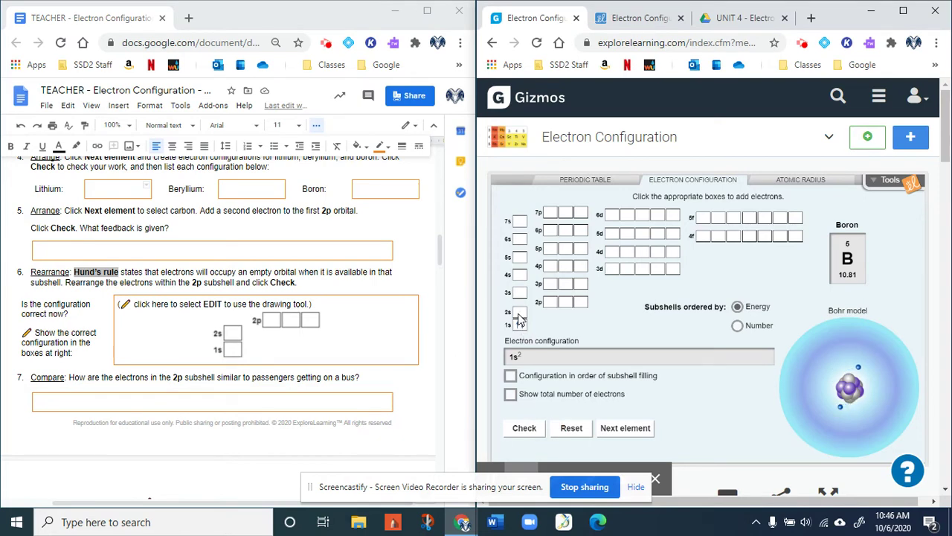
click(520, 316)
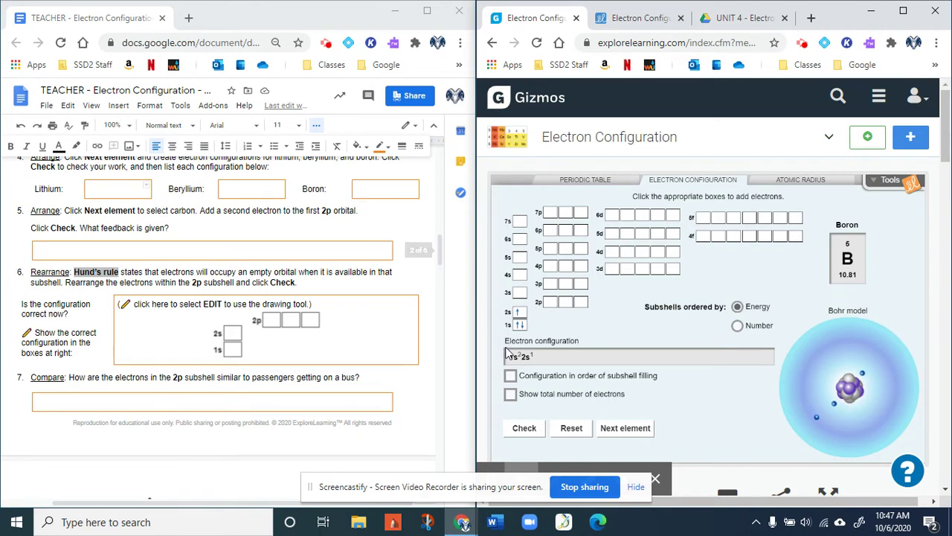
Step: Advance to carbon, reset the configuration, place two electrons each in 1s, 2s and the first 2p orbital, and check it
click(608, 431)
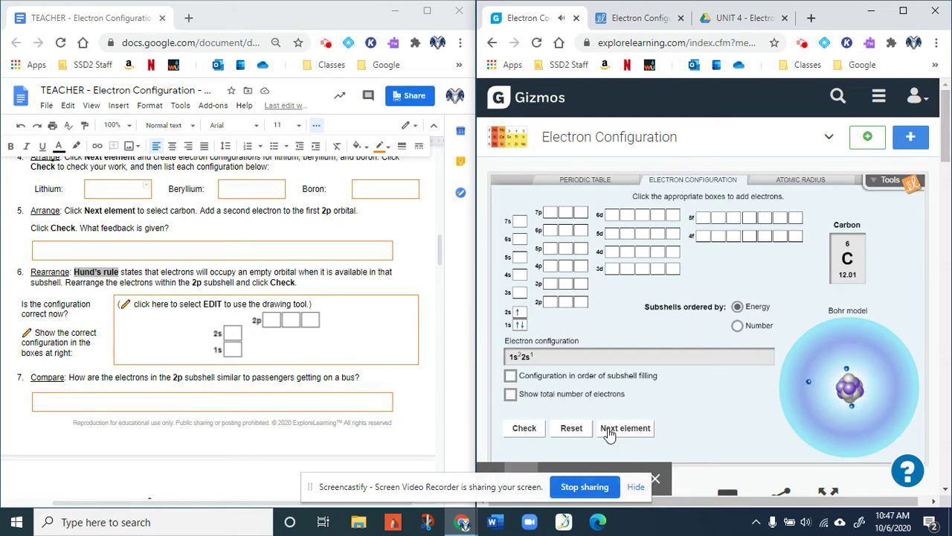
click(571, 430)
click(520, 327)
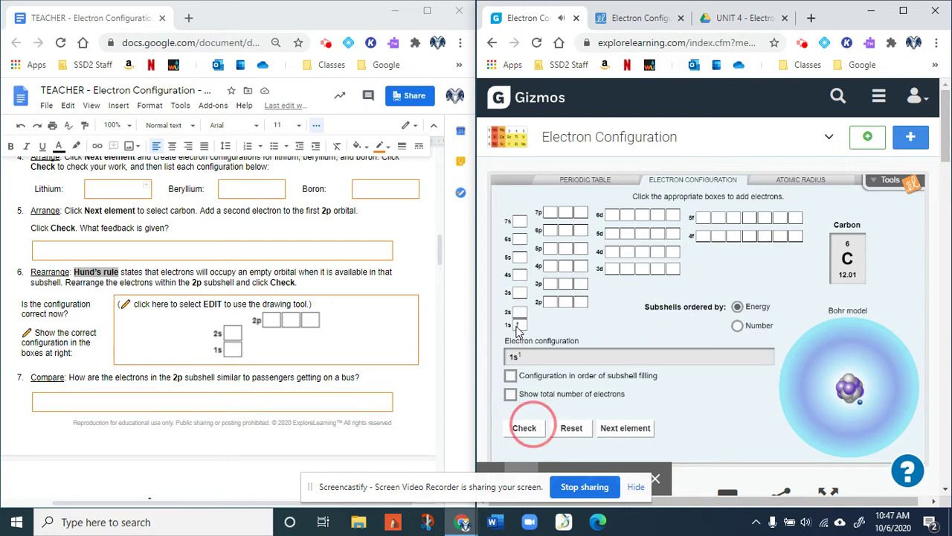
click(521, 326)
click(520, 313)
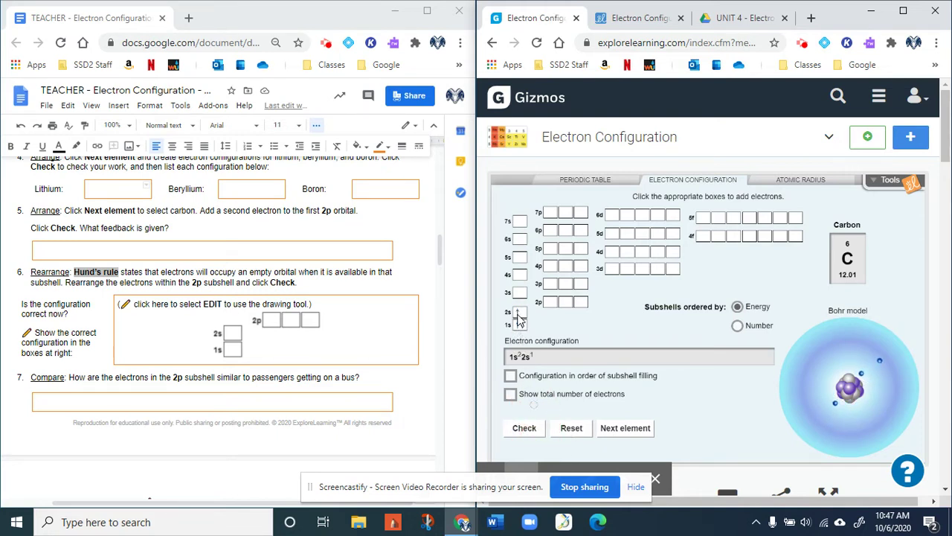
click(521, 313)
click(549, 307)
click(551, 308)
click(524, 428)
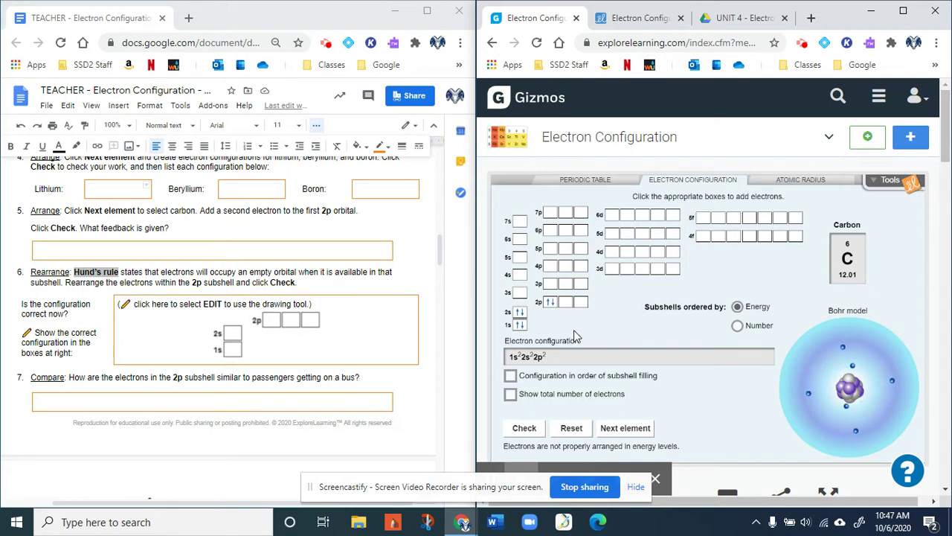
Step: Rearrange carbon's 2p electrons so the first two 2p orbitals hold one electron each, and check the configuration
click(552, 305)
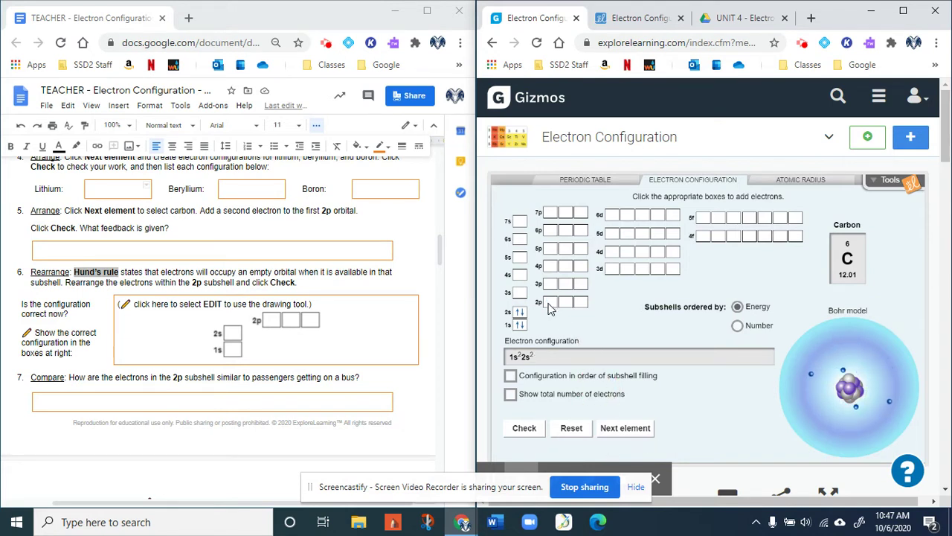
click(550, 303)
click(564, 306)
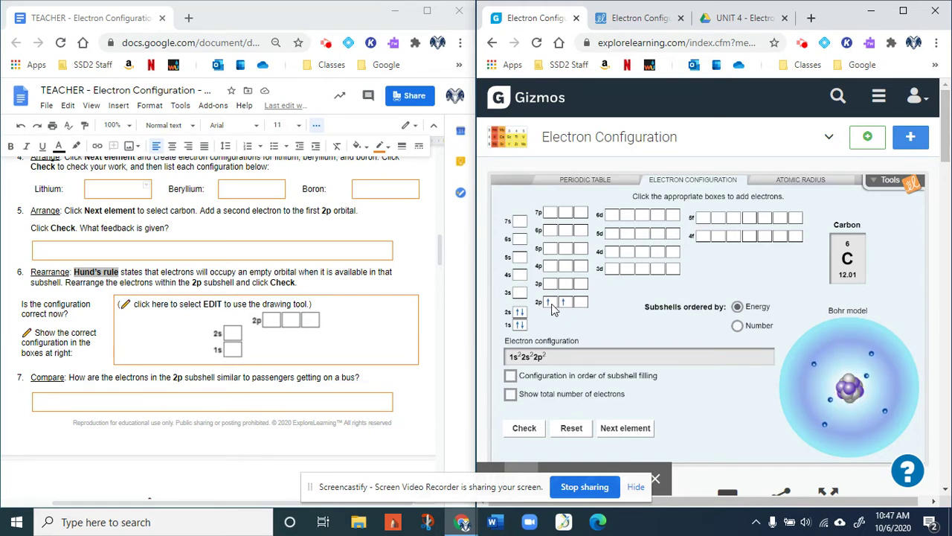
click(533, 423)
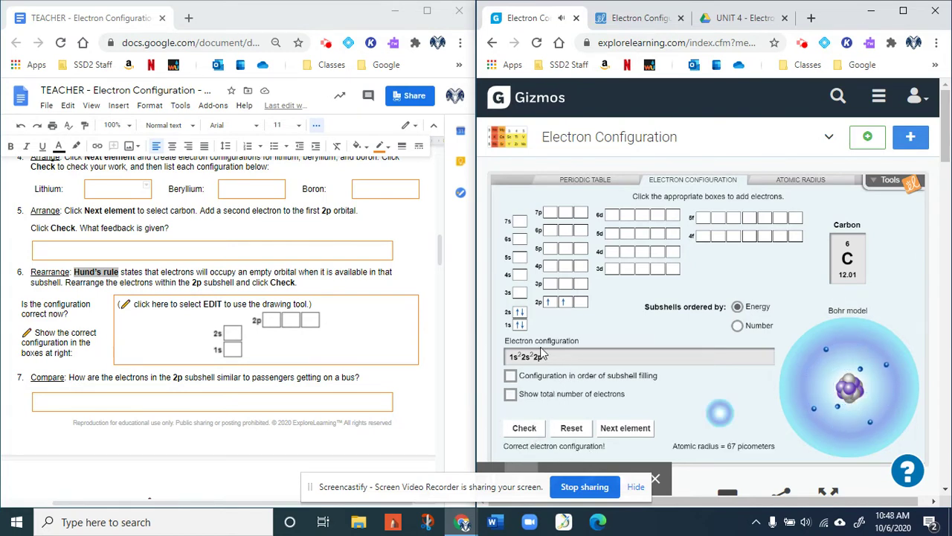
Step: Edit question 6's orbital drawing to show one down arrow and one up arrow in the 1s box, removing any stray arrow, and save it
click(222, 305)
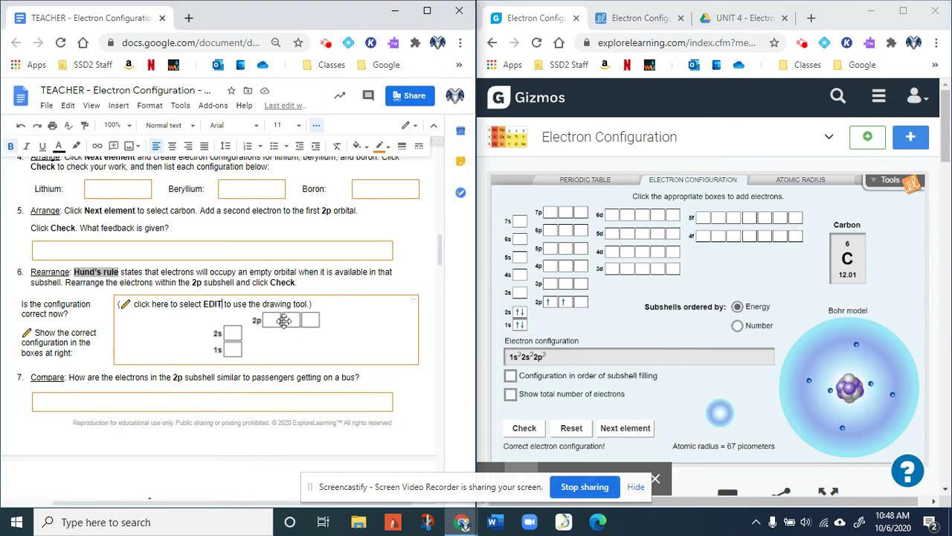
click(285, 326)
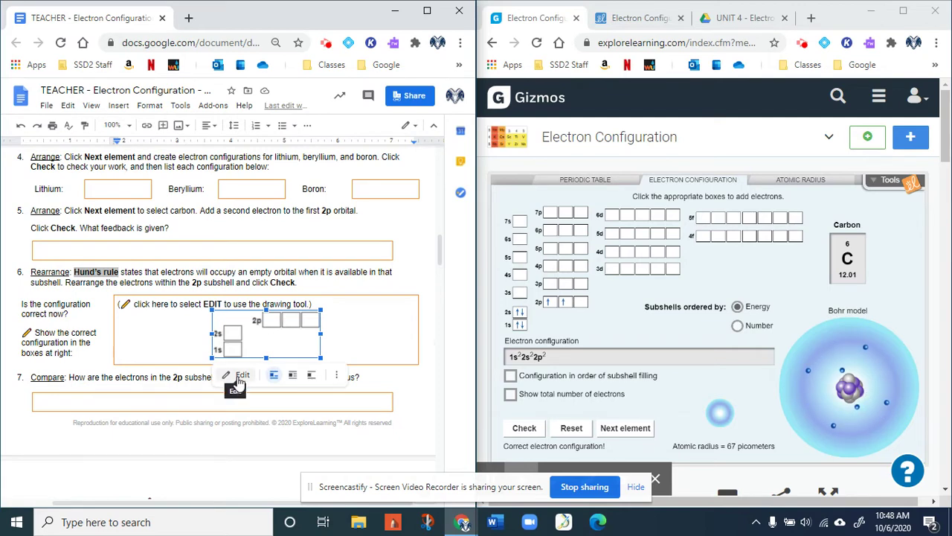
click(238, 381)
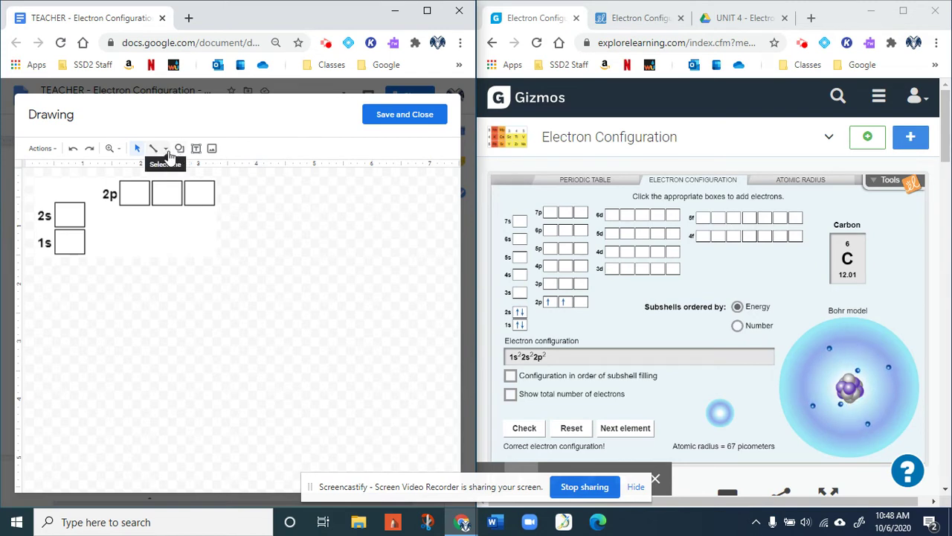
click(167, 152)
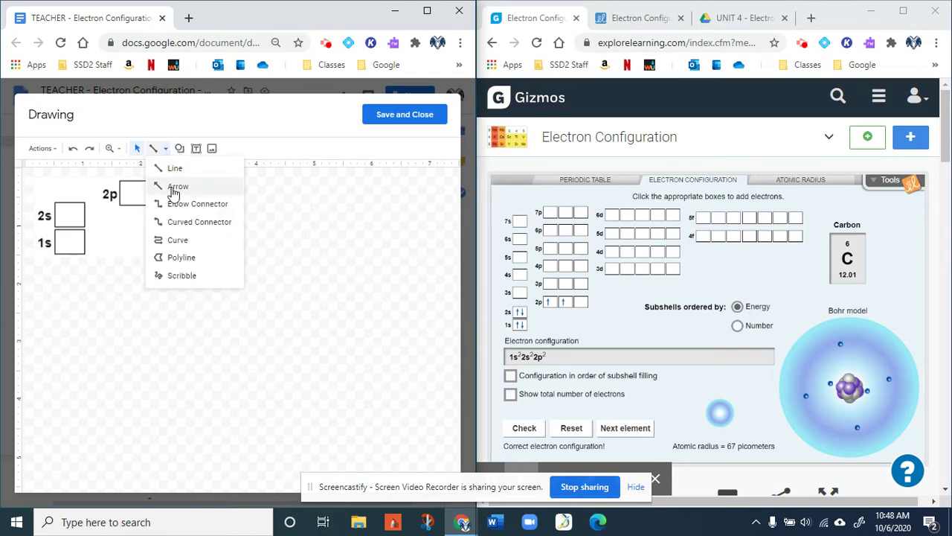
click(171, 188)
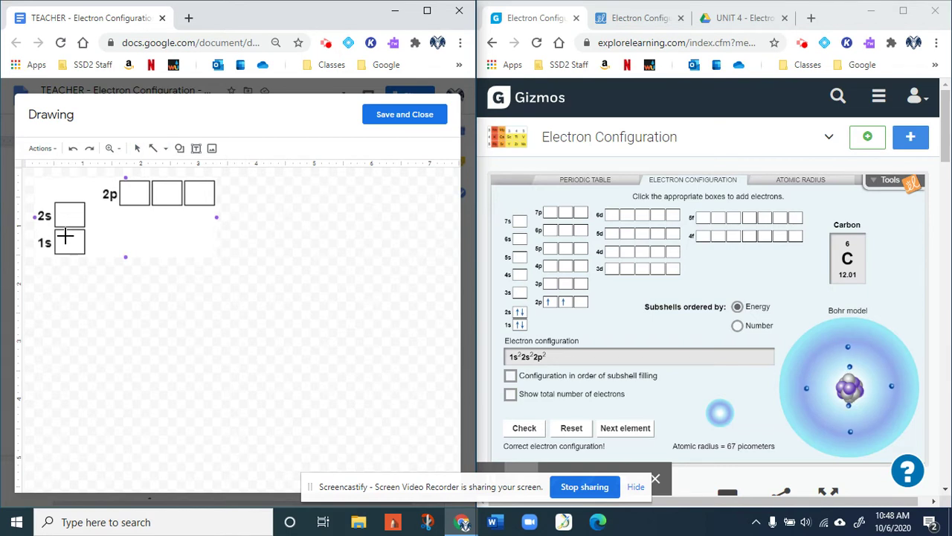
mouse_move(63, 233)
mouse_down()
mouse_move(61, 253)
mouse_move(77, 232)
mouse_up()
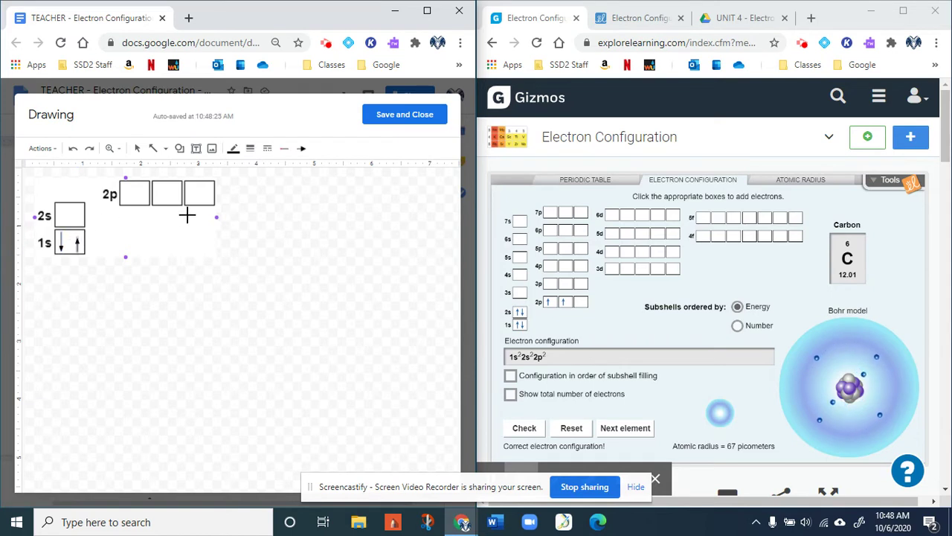
click(280, 250)
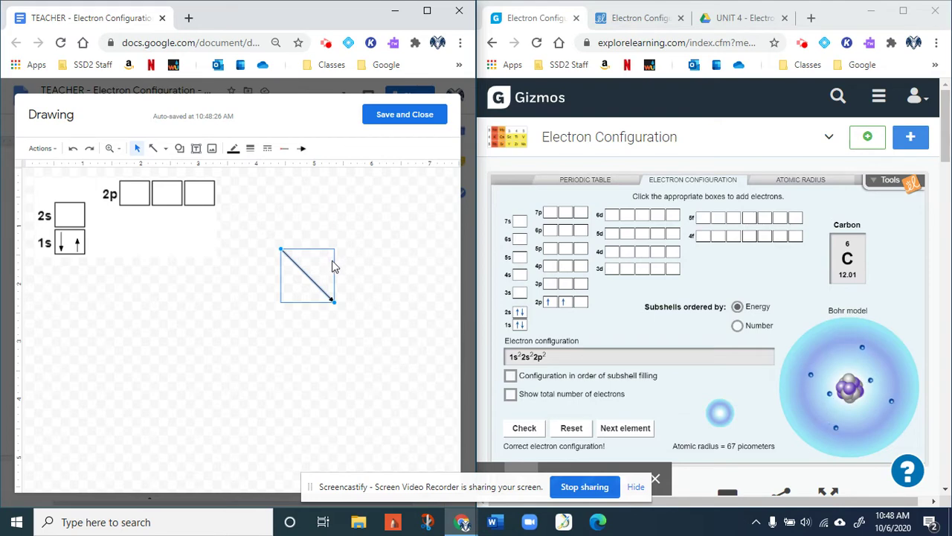
key(Delete)
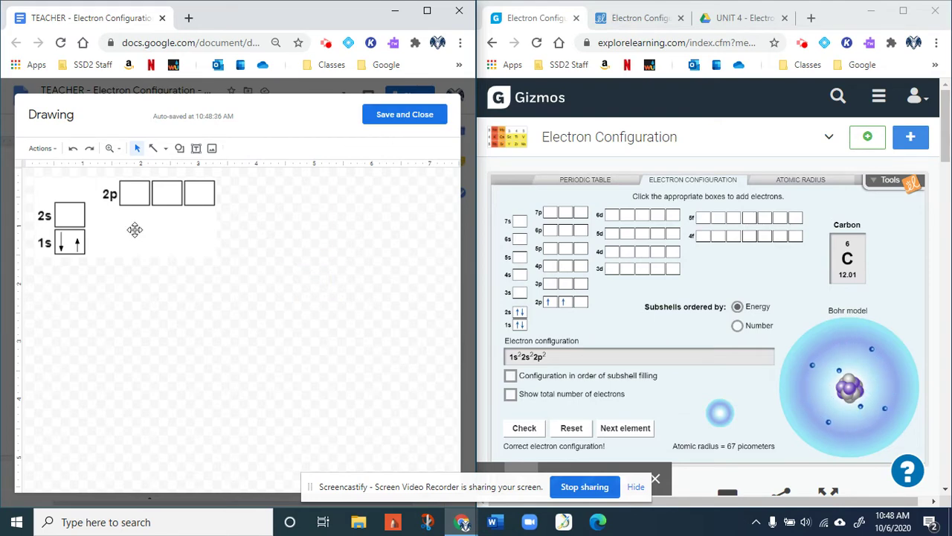
click(387, 122)
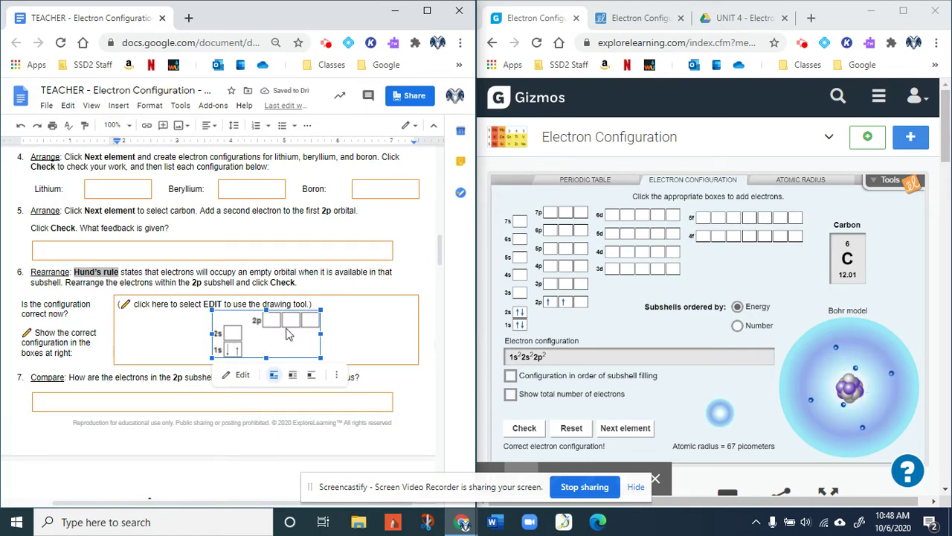
Step: Delete the orbital drawing from question 6 and the entire Compare question below it, including its answer box
key(Delete)
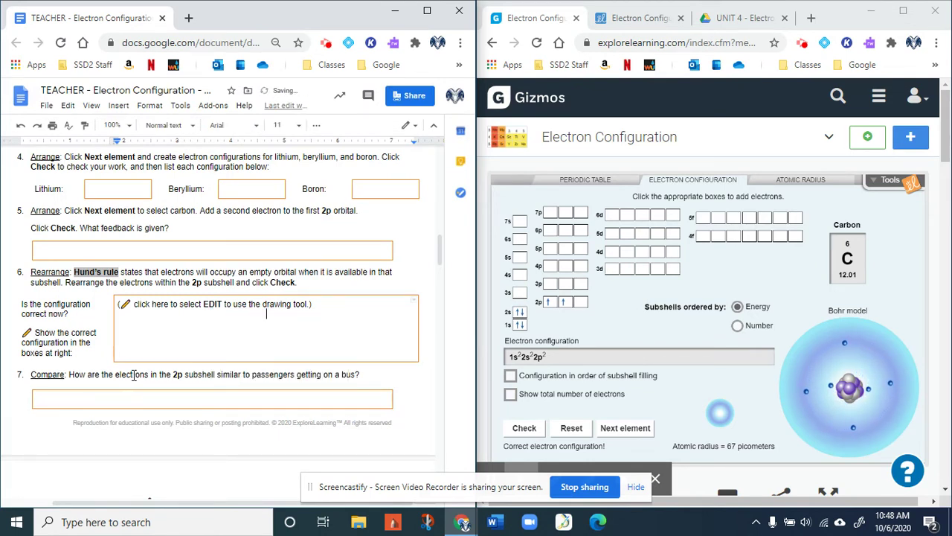
scroll(134, 374, down, 2)
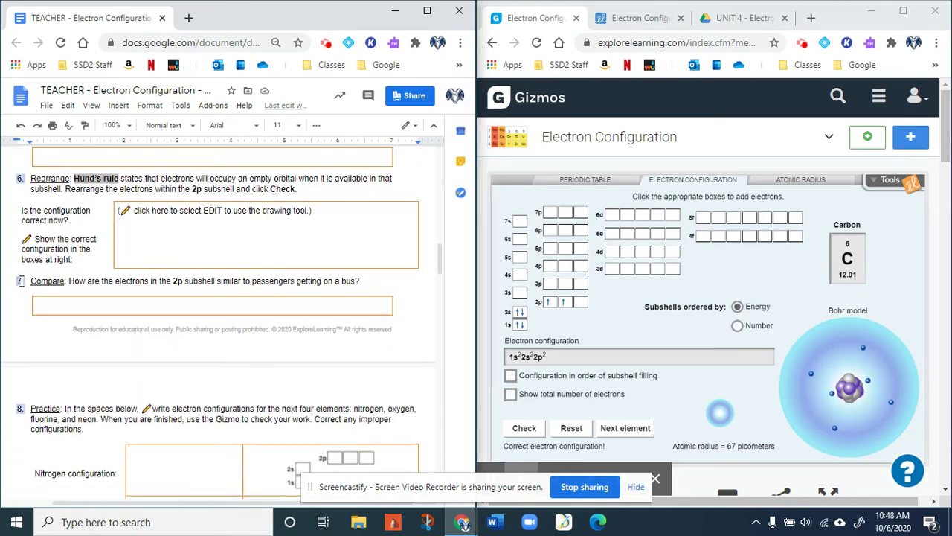
drag(22, 283, 401, 307)
key(BackSpace)
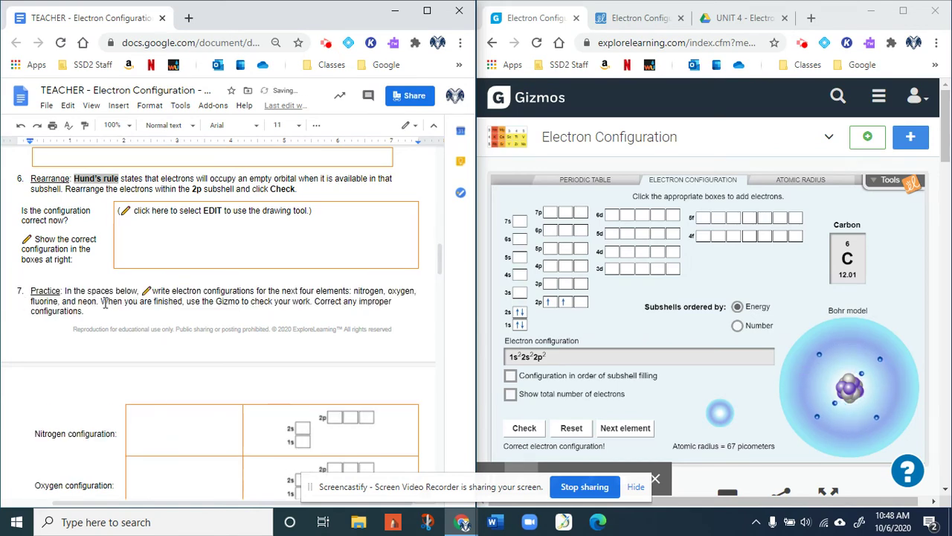
Step: Enter 1s² in question 7's nitrogen configuration cell, with the 2 as superscript, and return to normal text
scroll(192, 294, down, 1)
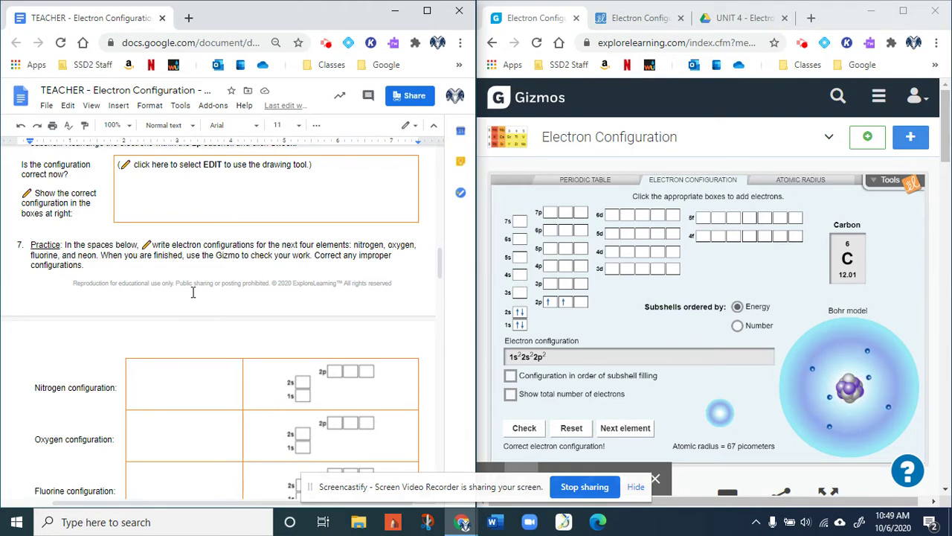
click(177, 383)
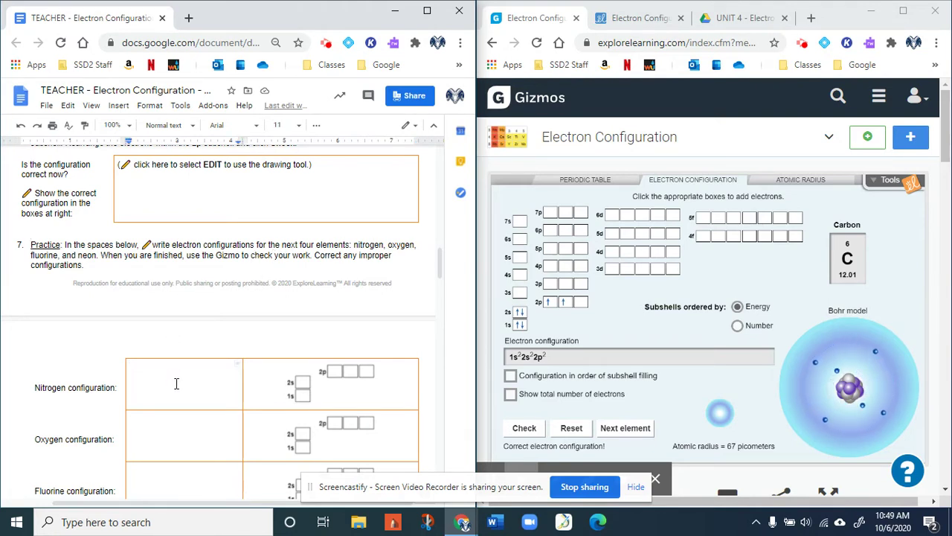
key(Return)
text(1s)
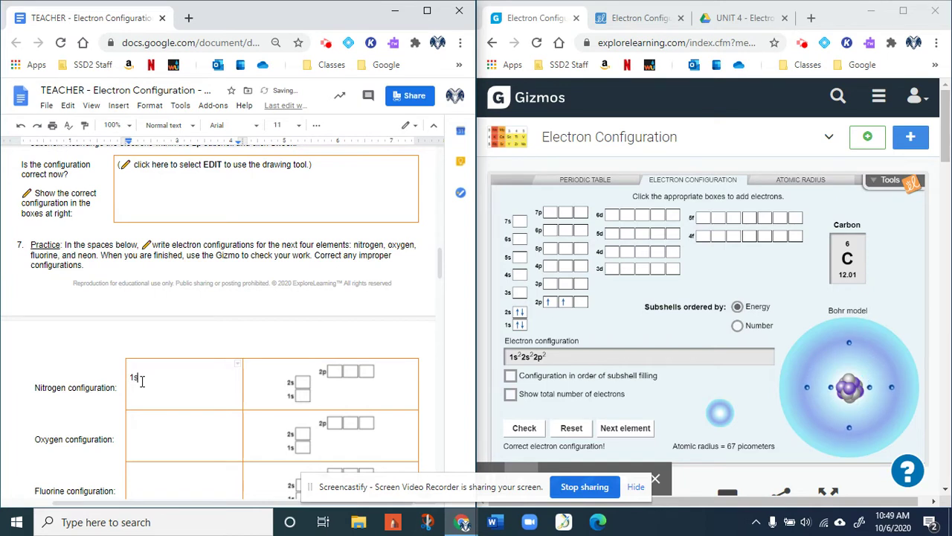
click(150, 105)
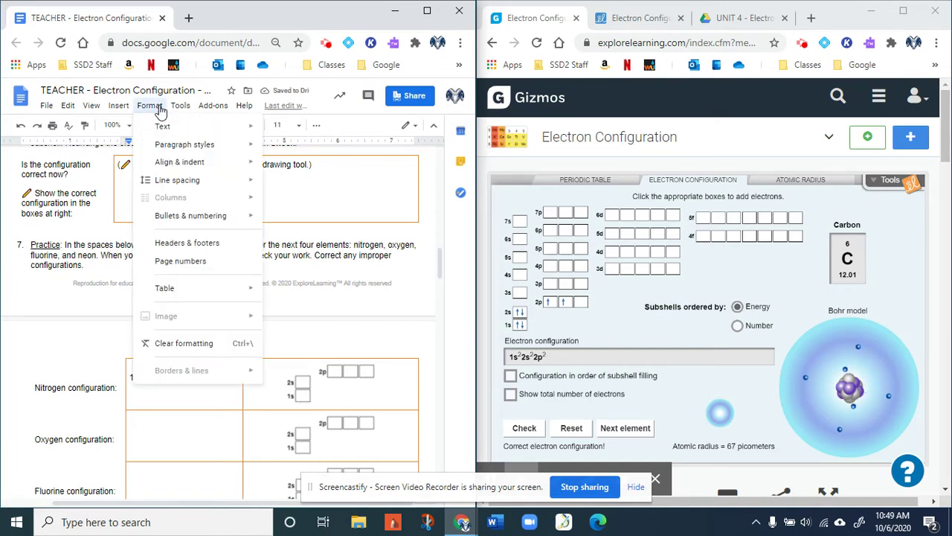
mouse_move(224, 126)
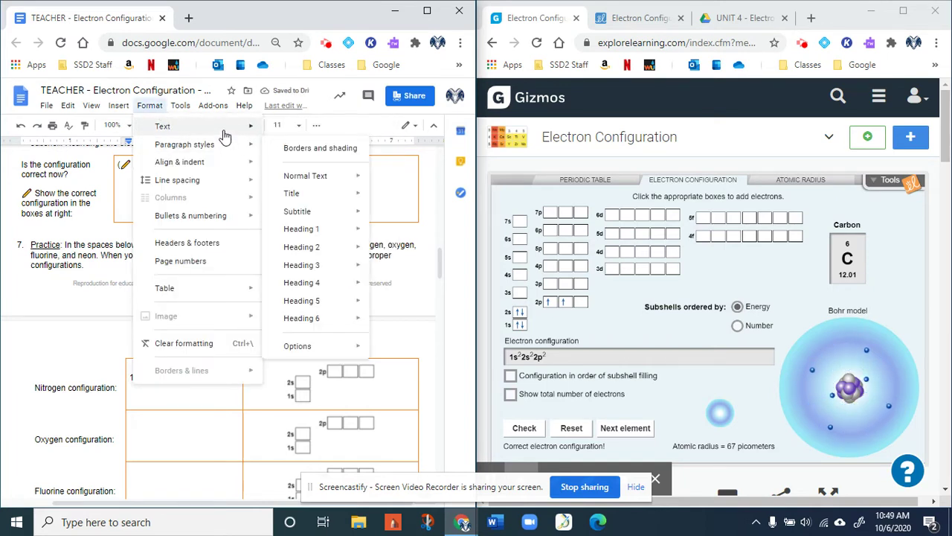
click(307, 202)
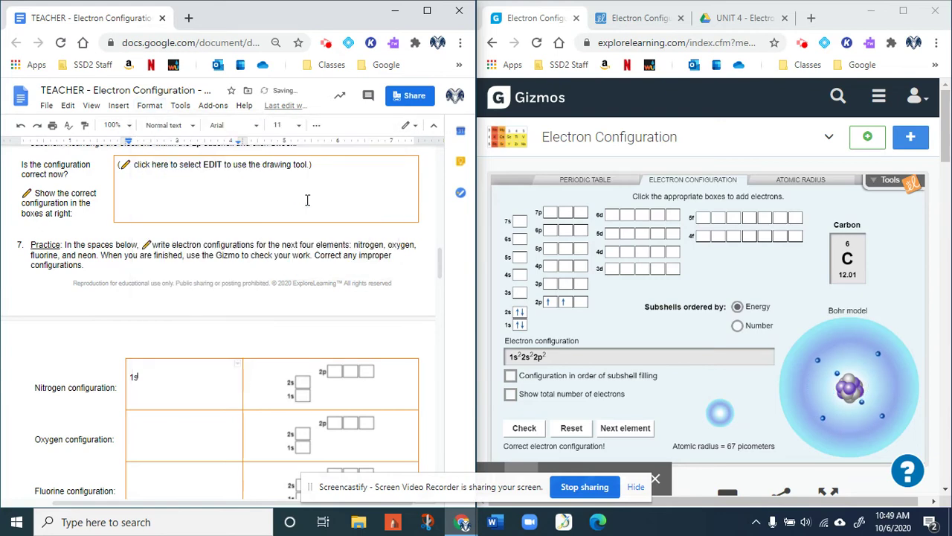
click(151, 106)
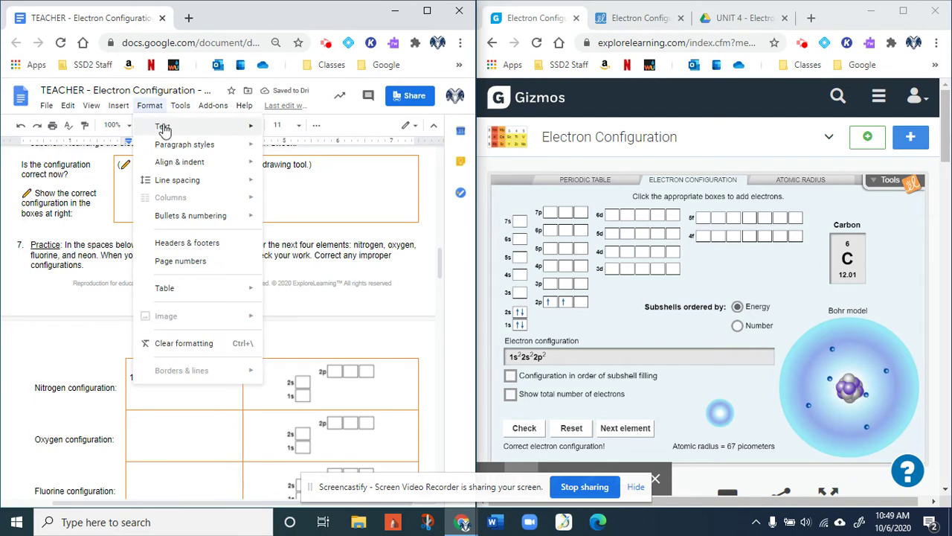
mouse_move(162, 126)
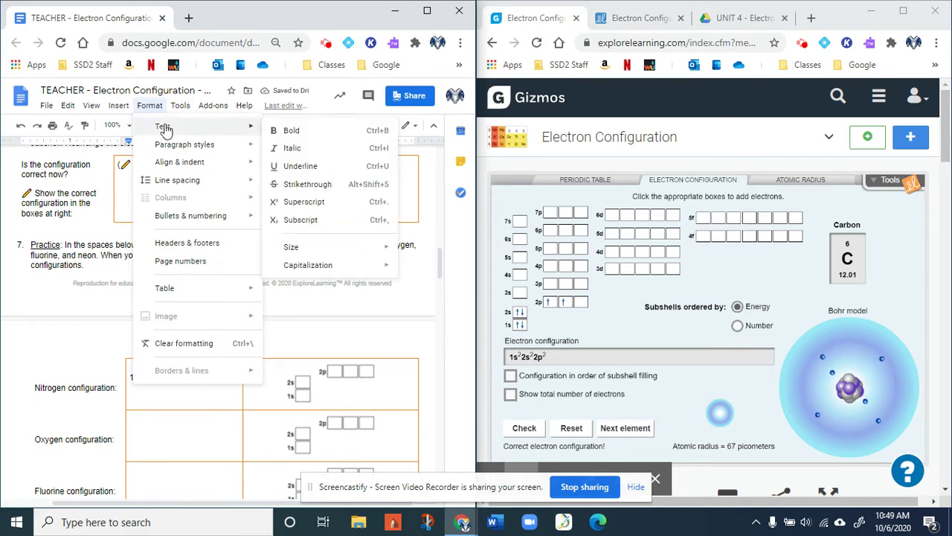
click(333, 206)
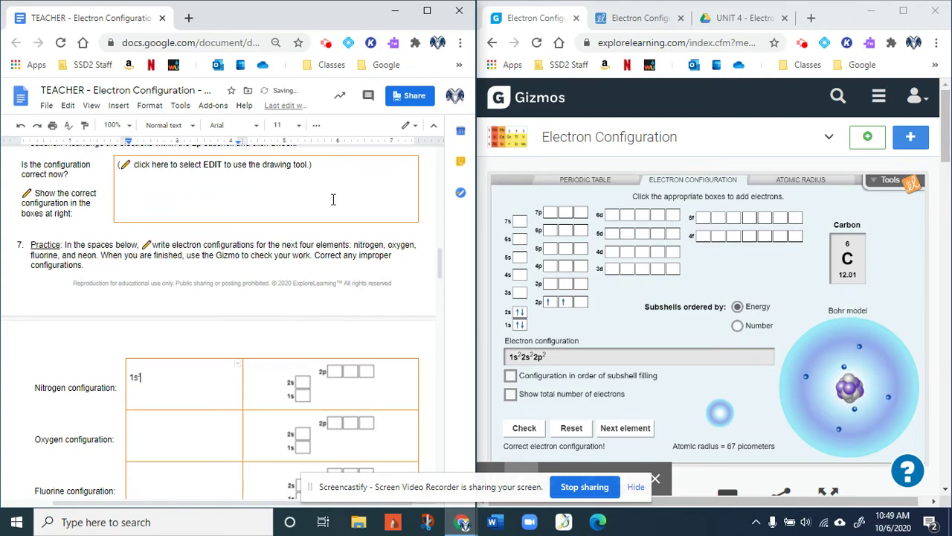
Step: Continue the nitrogen configuration with 2s²2p, formatting only the 2 after 2s as superscript
text(22s)
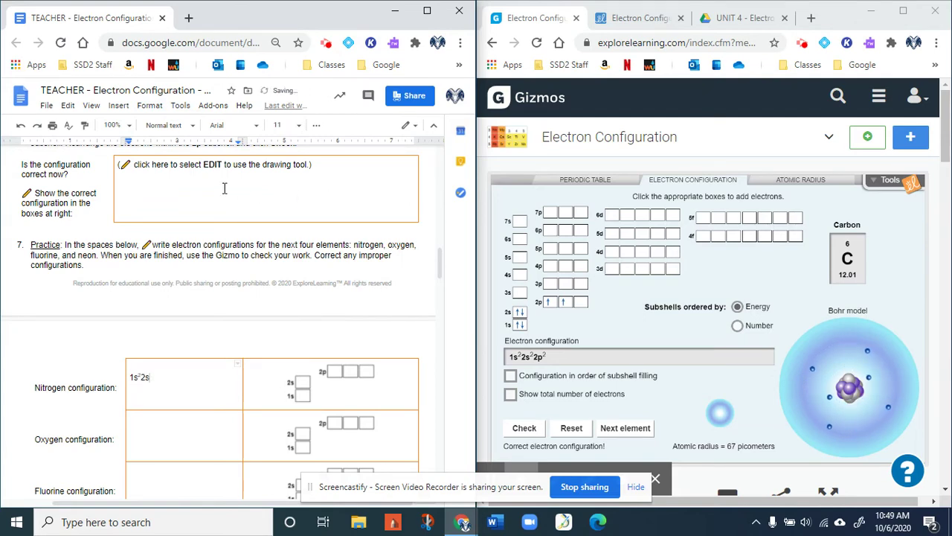
click(149, 105)
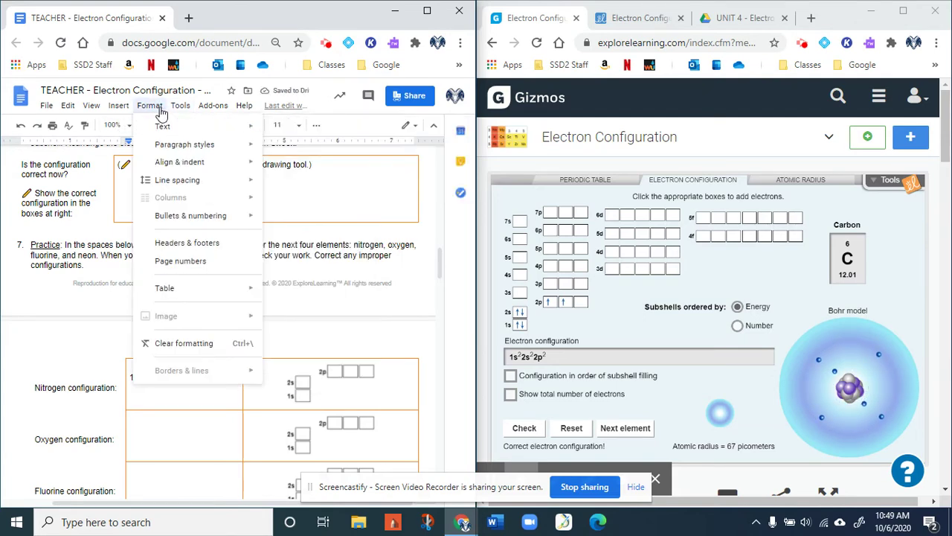
mouse_move(173, 126)
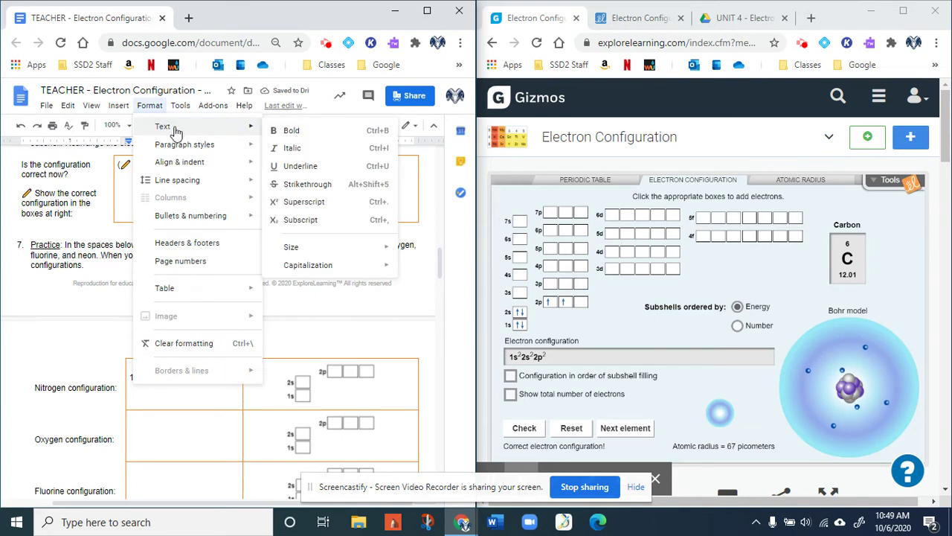
click(320, 201)
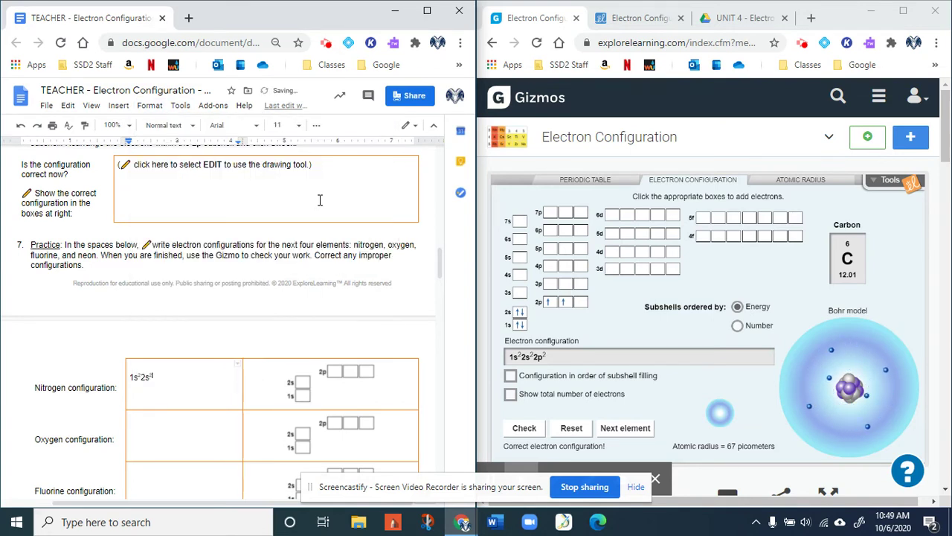
click(148, 106)
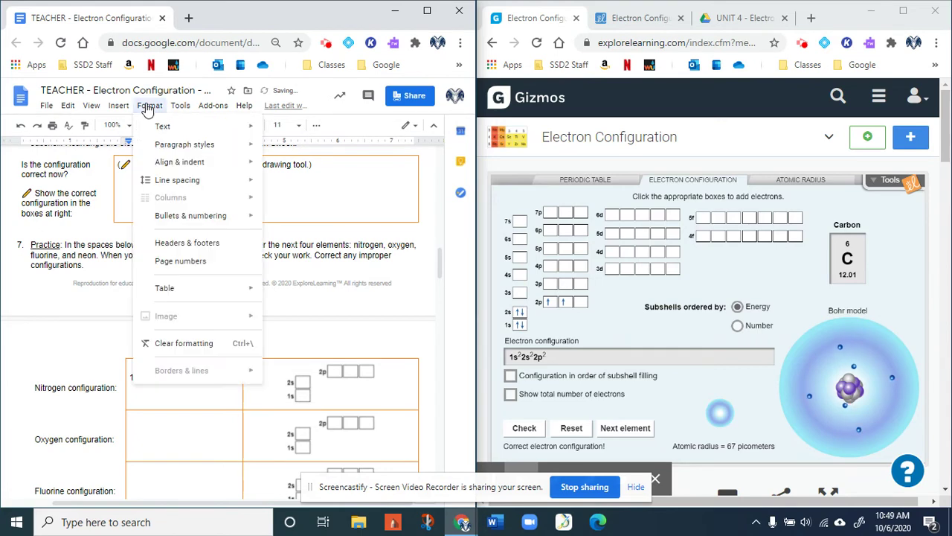
mouse_move(179, 127)
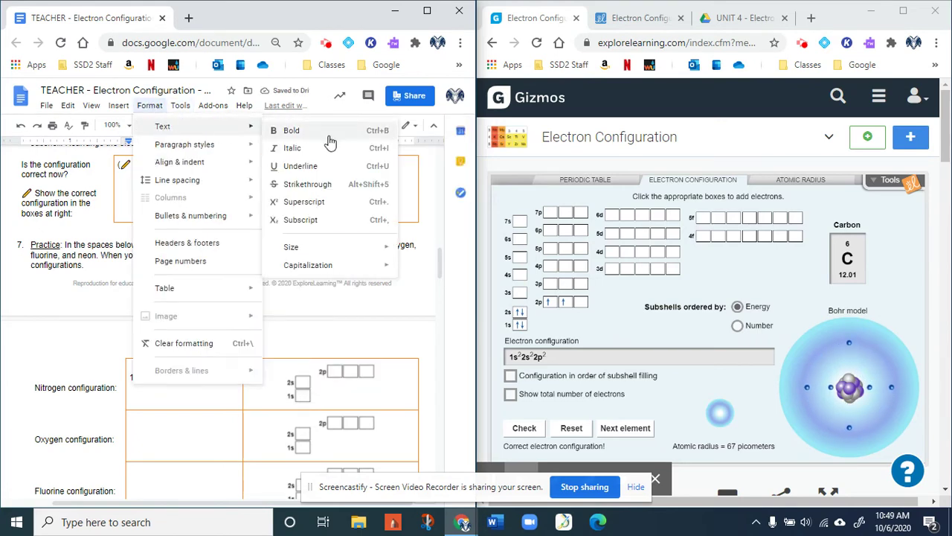
click(335, 199)
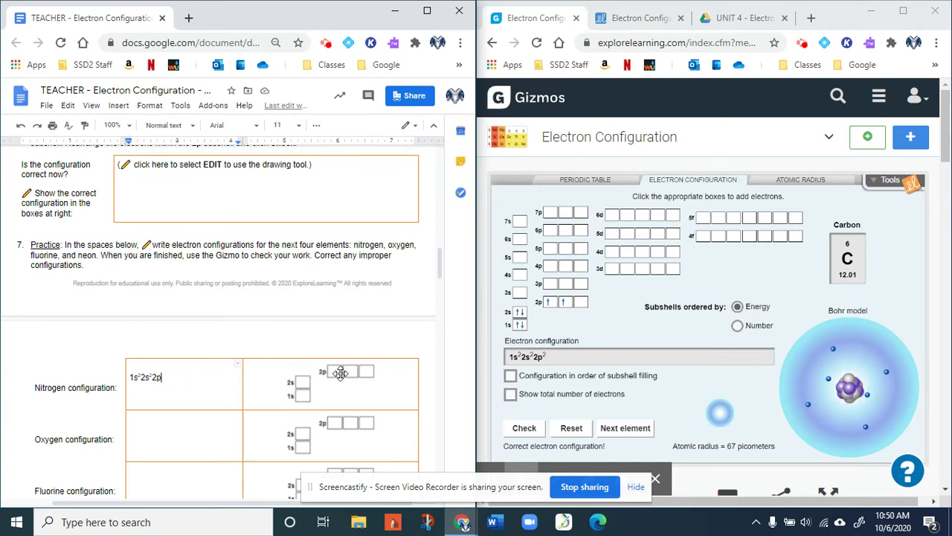
Step: Go to Activity B in the worksheet and clear carbon's electron configuration in the simulation
scroll(337, 365, down, 2)
scroll(336, 317, down, 5)
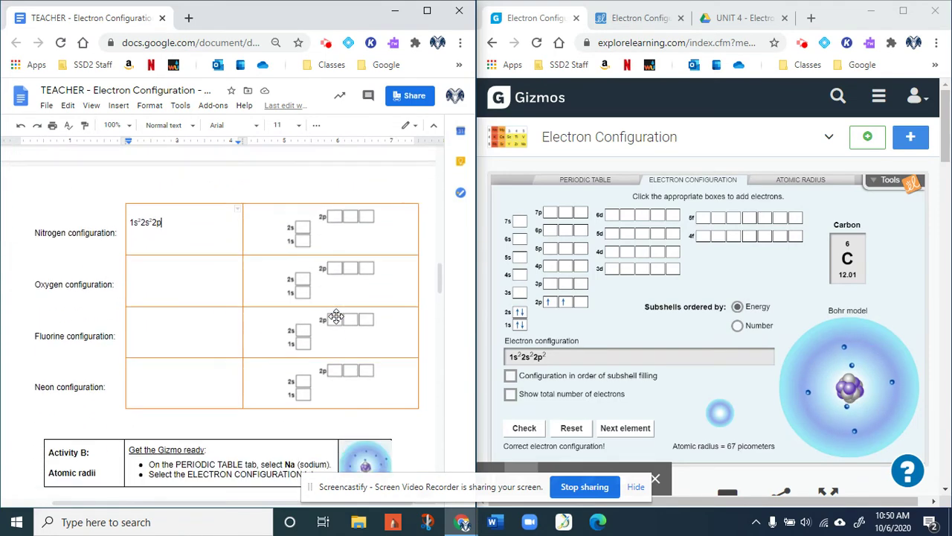
scroll(336, 317, down, 1)
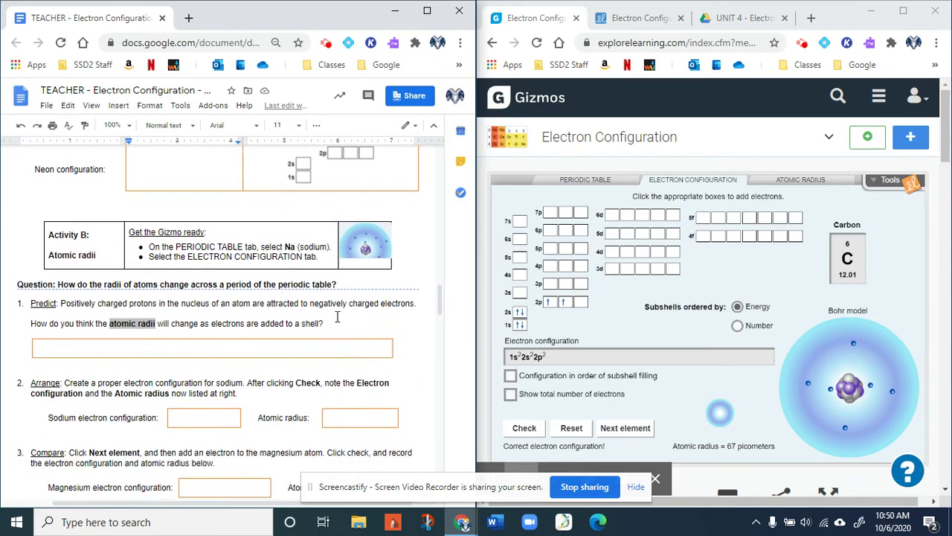
click(578, 432)
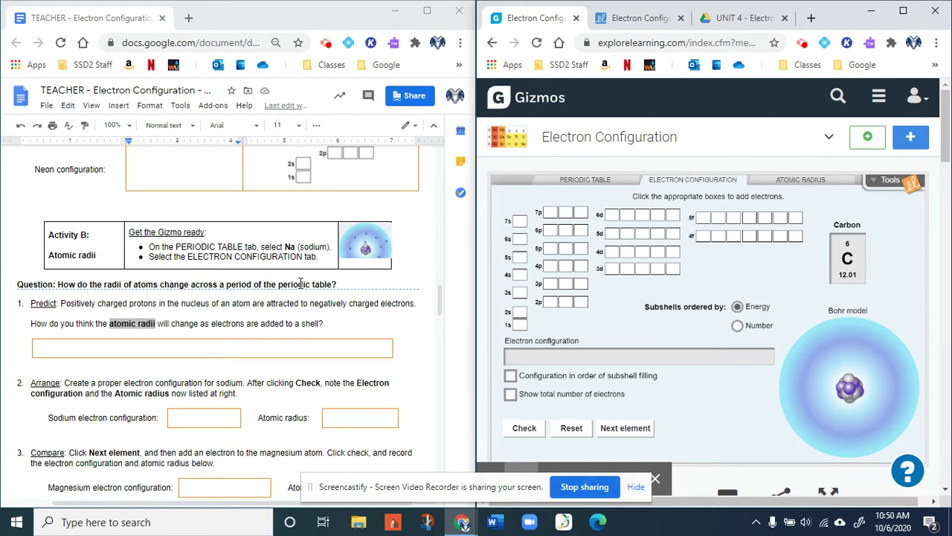
Step: Display the Electron Configurations in the Periodic Table image and highlight question 1's sentence about protons attracting electrons in Activity B
click(743, 21)
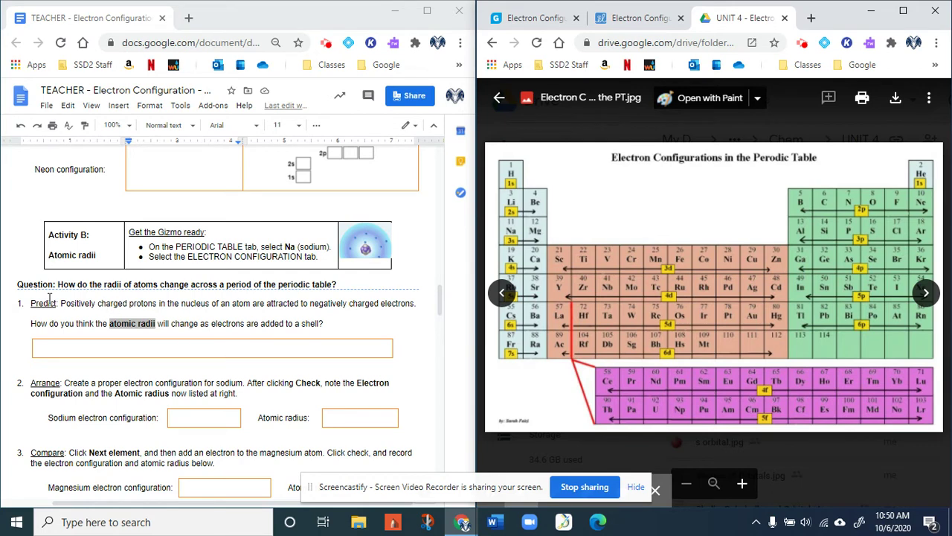
drag(63, 303, 416, 305)
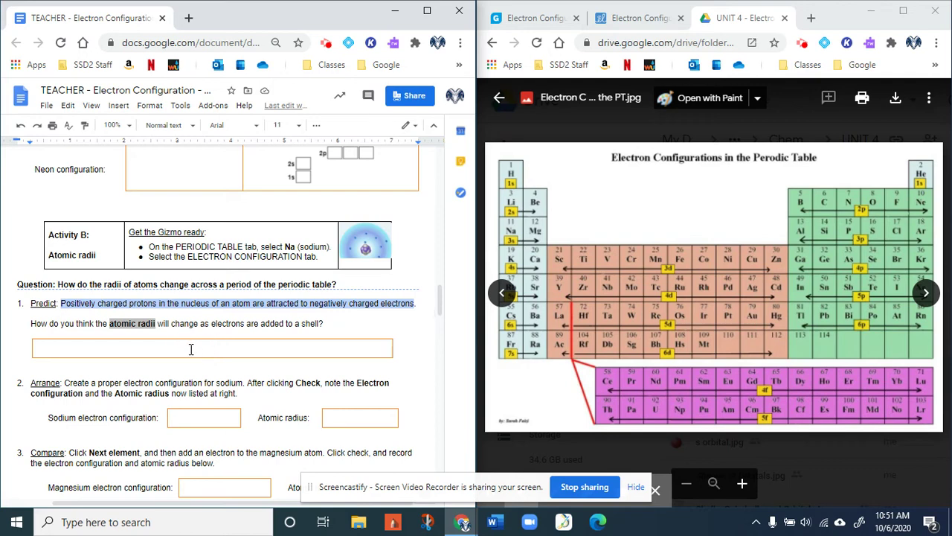
scroll(191, 349, down, 2)
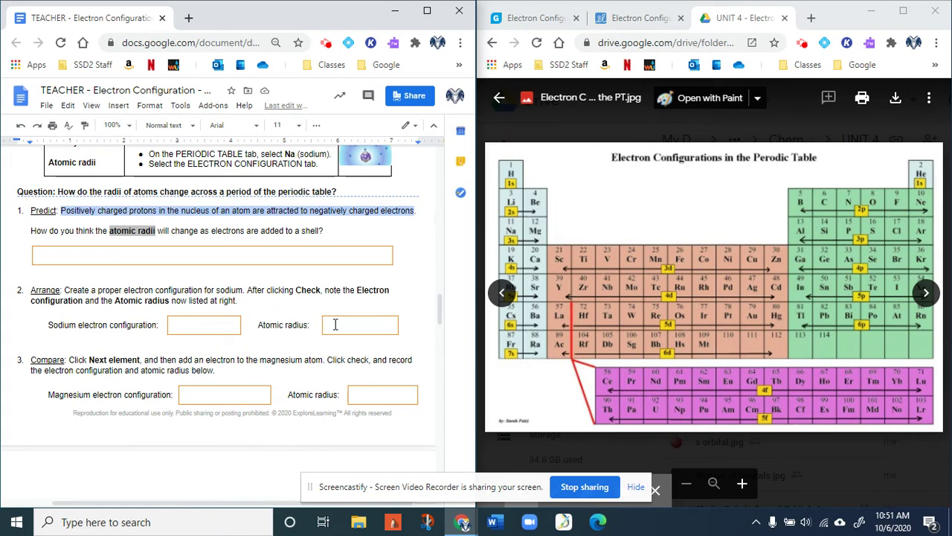
Step: Return to the Gizmo, place two electrons each in carbon's 1s and 2s and one in each of the first two 2p orbitals, and check it
click(540, 19)
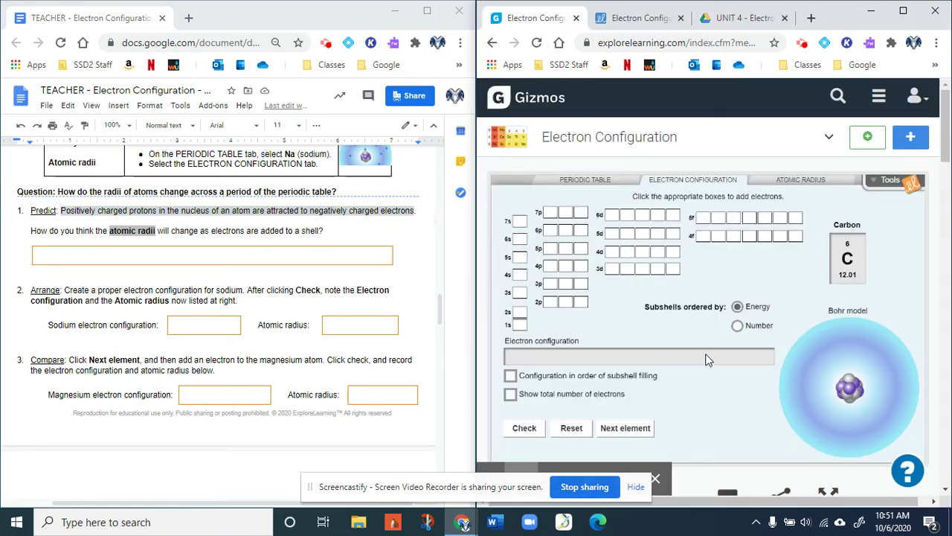
scroll(706, 360, down, 1)
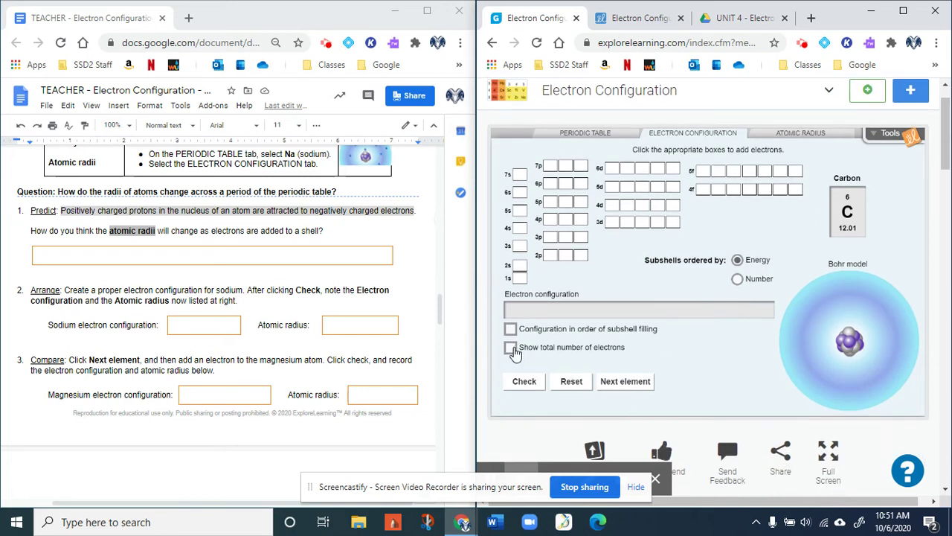
click(519, 278)
click(520, 279)
click(520, 266)
click(520, 265)
click(548, 255)
click(565, 256)
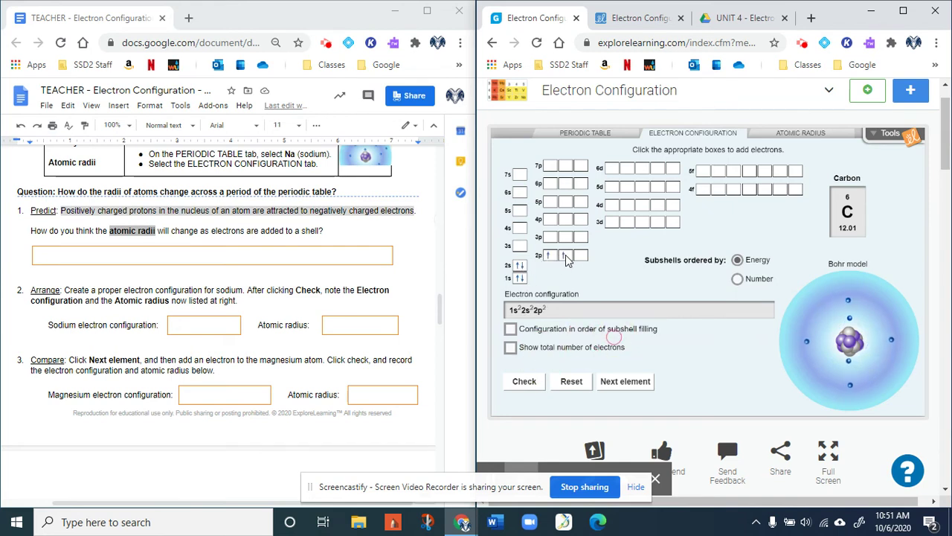
click(526, 382)
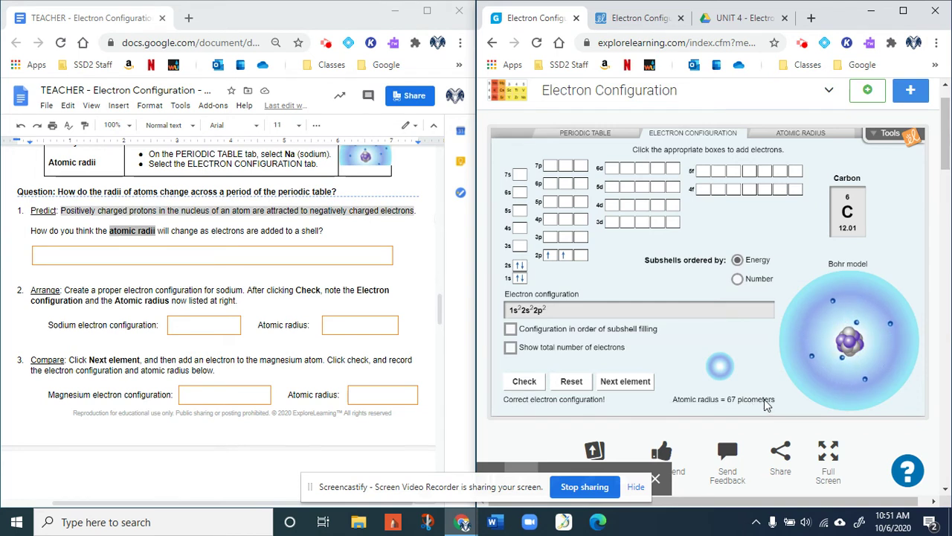
Step: Review Activity B's answer fields: question 2's atomic radius box, the aluminum row of question 4's table, and questions 5 to 9
click(365, 327)
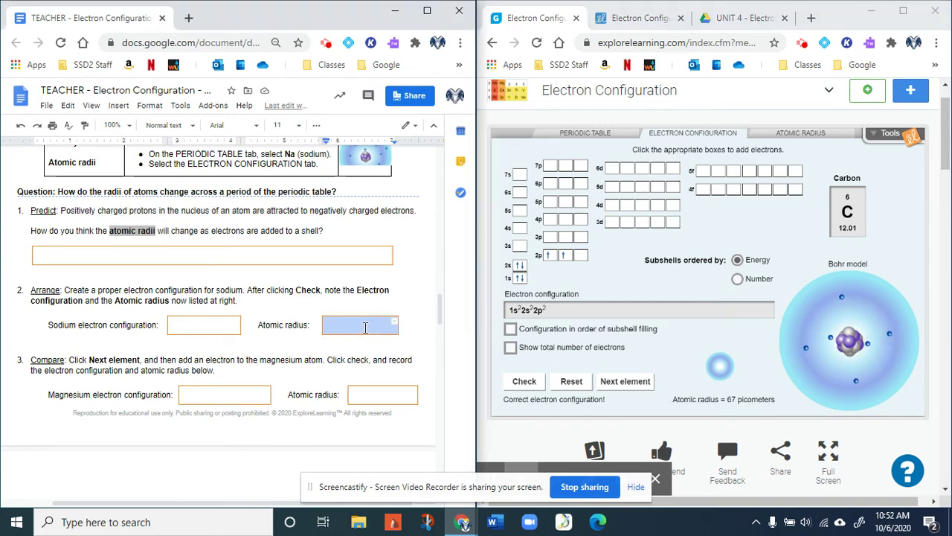
click(365, 328)
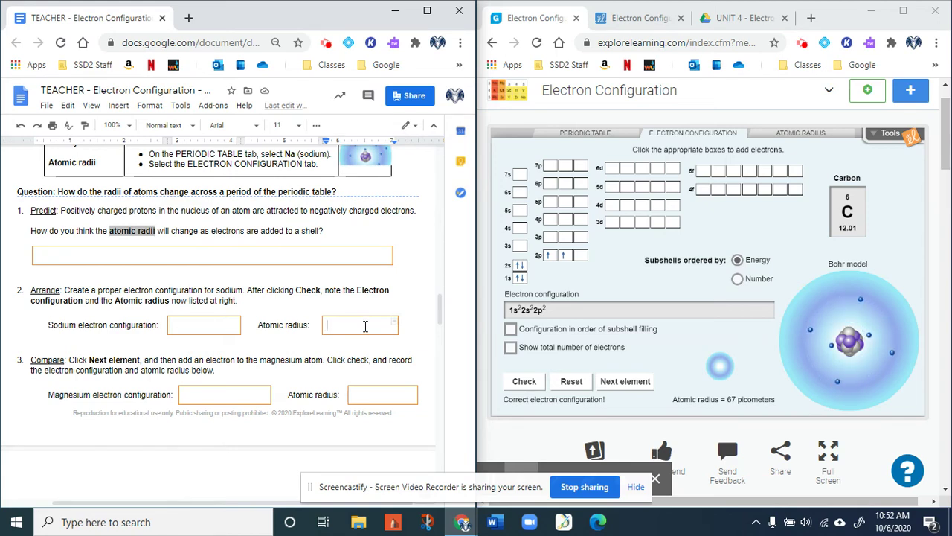
scroll(364, 326, down, 2)
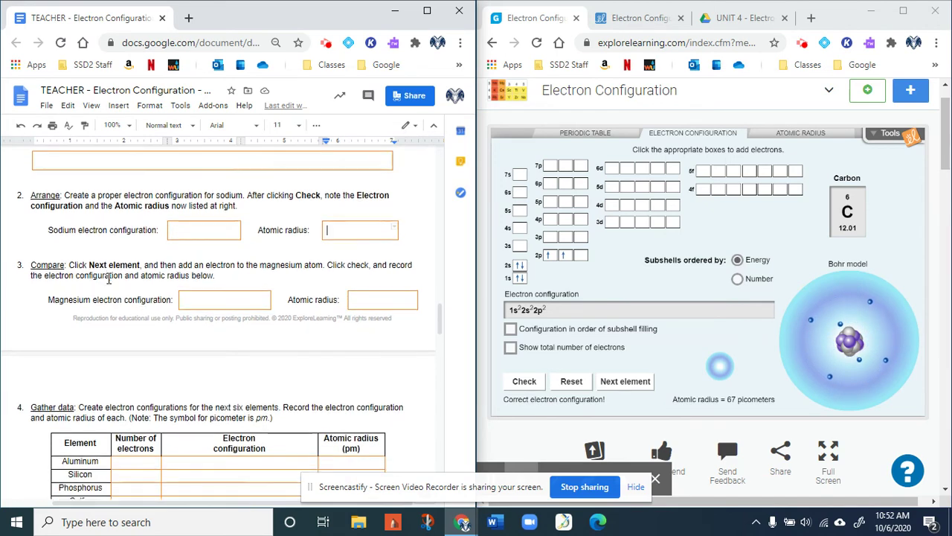
scroll(226, 441, down, 1)
scroll(225, 442, down, 2)
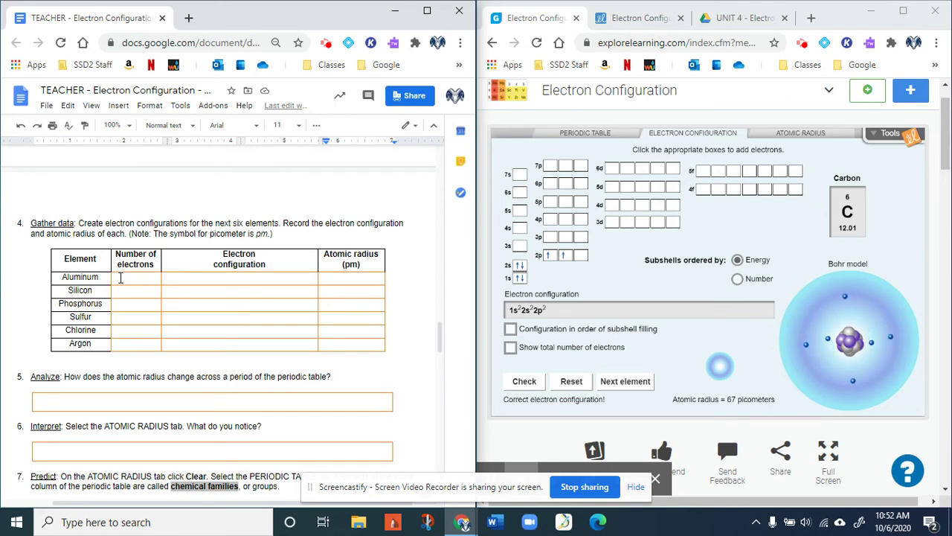
click(132, 275)
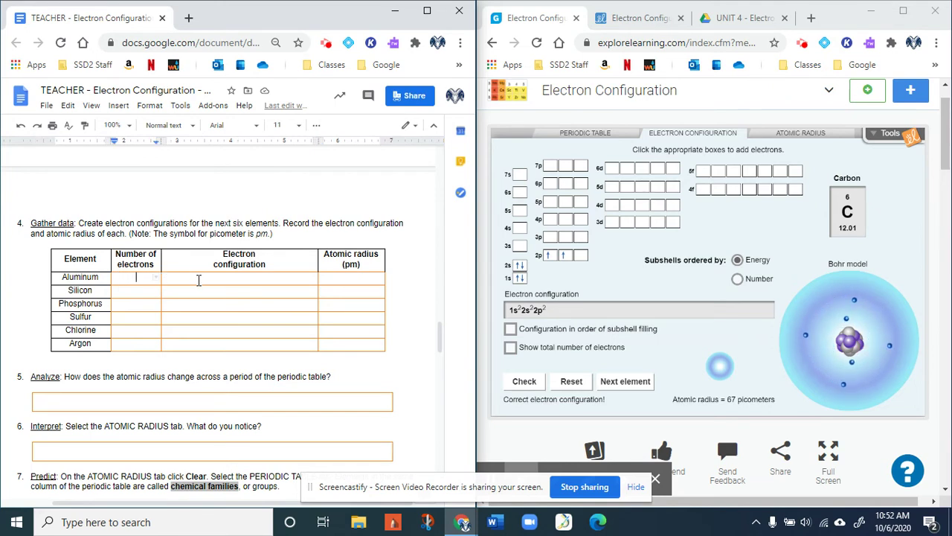
click(200, 278)
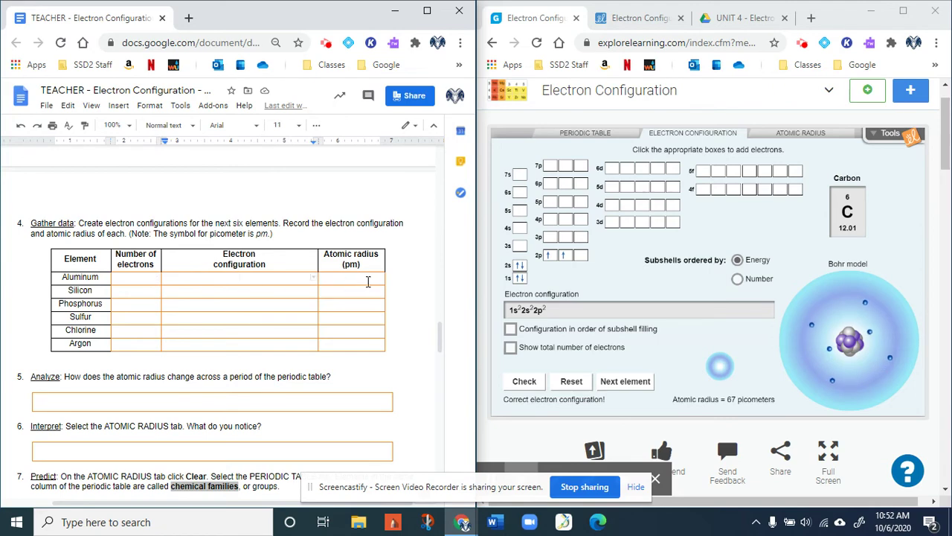
click(369, 278)
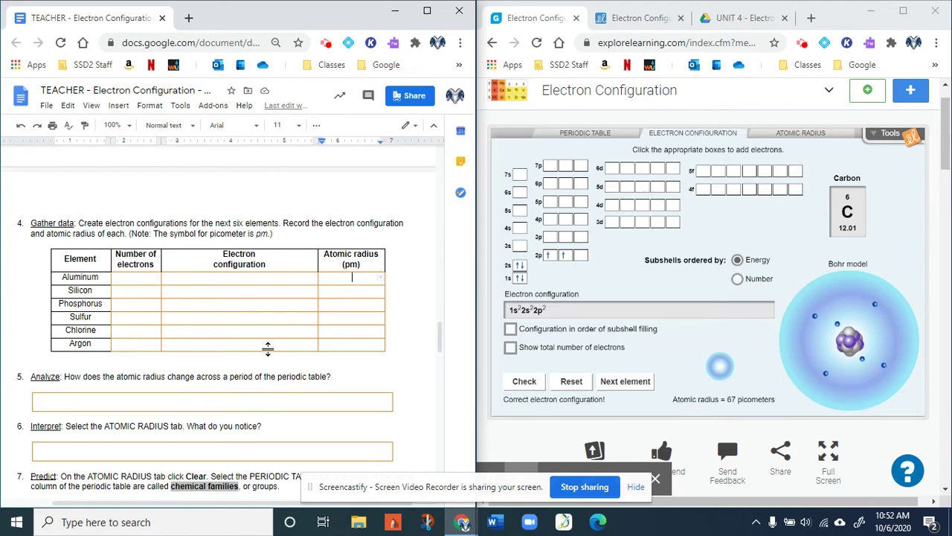
scroll(267, 350, down, 2)
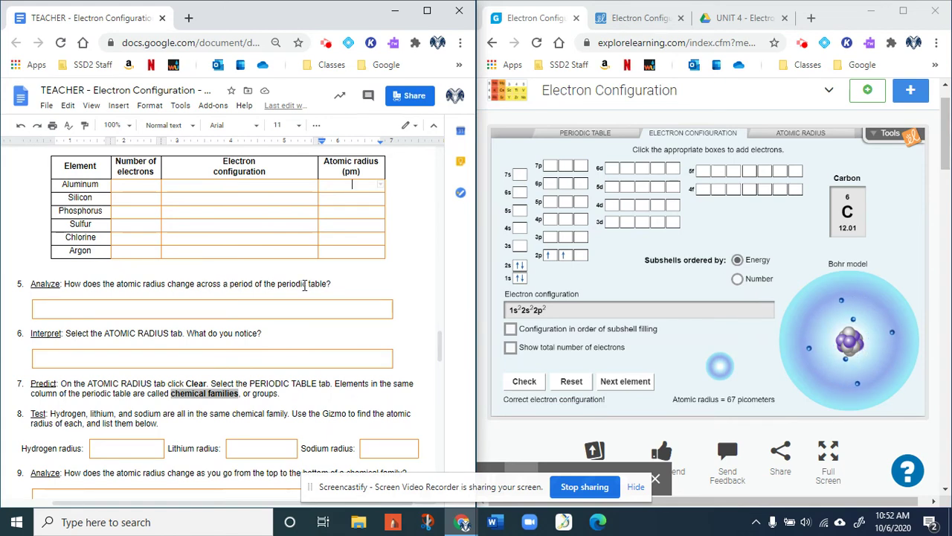
scroll(119, 346, down, 1)
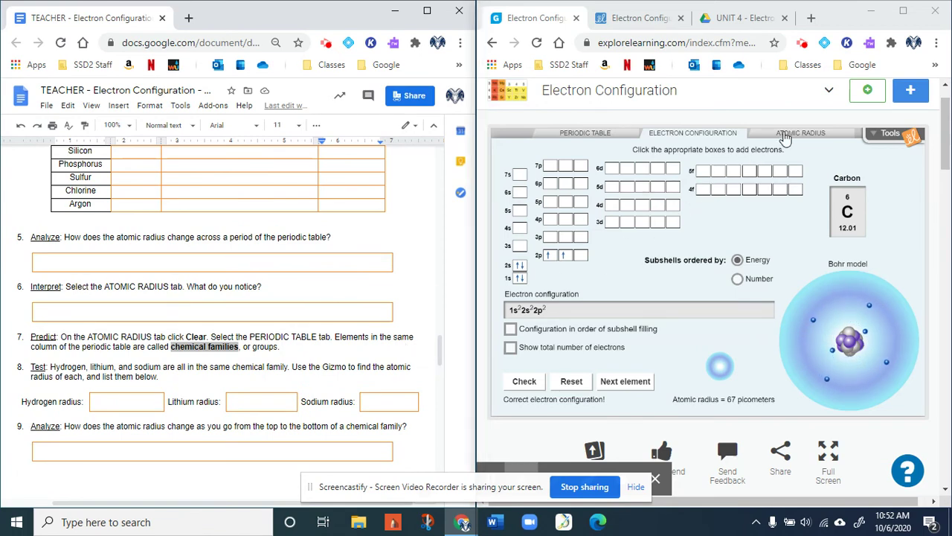
Step: Display the Gizmo's atomic radius graph and clear the plotted elements from it
click(785, 138)
click(720, 135)
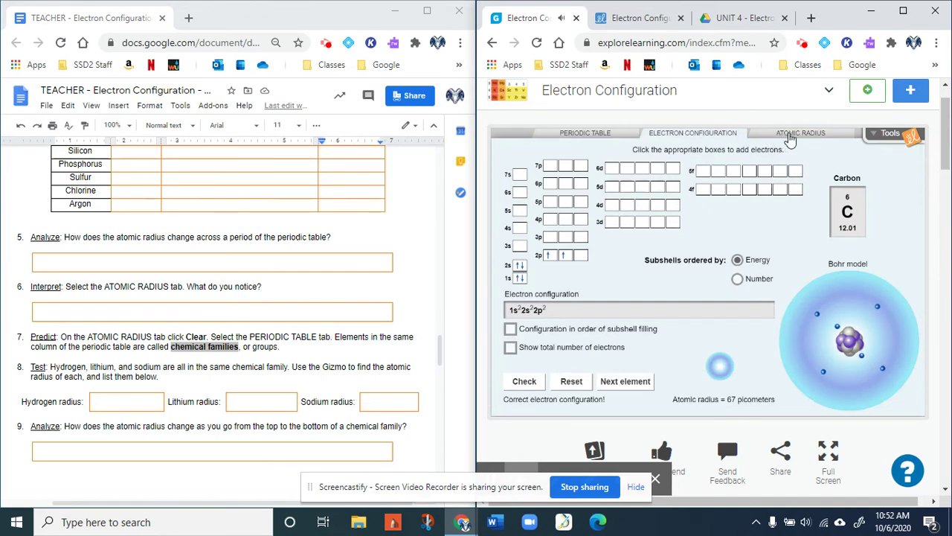
click(789, 135)
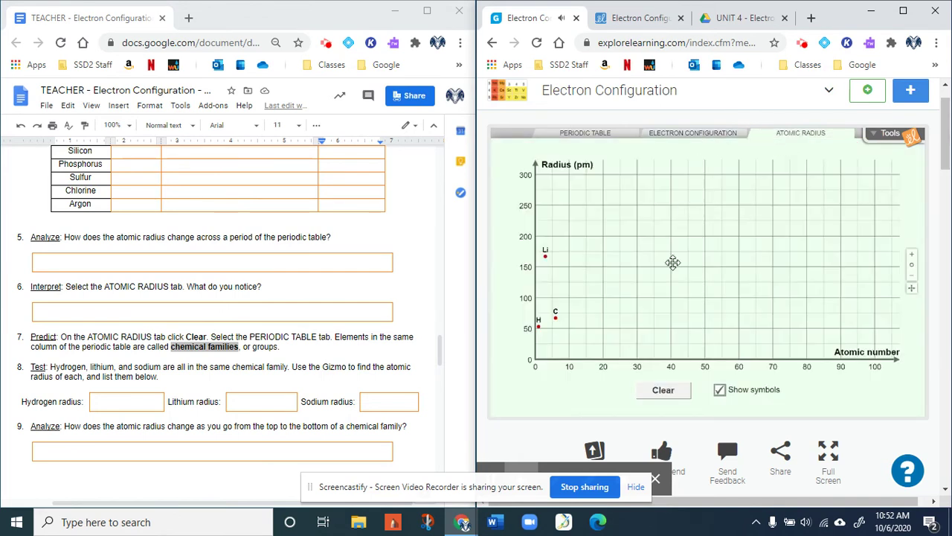
click(663, 392)
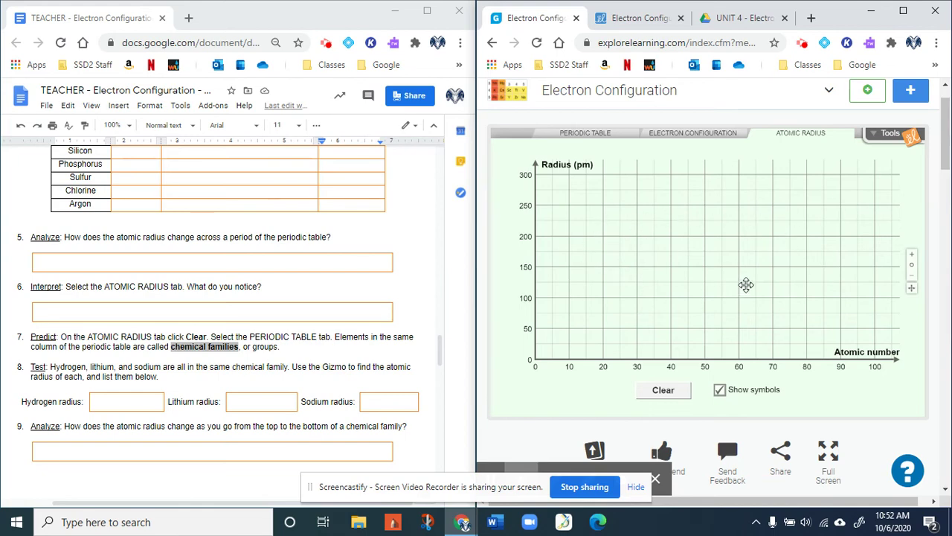
Step: Go to Activity C in the worksheet and select argon (Ar) in the Gizmo's periodic table
scroll(291, 317, down, 3)
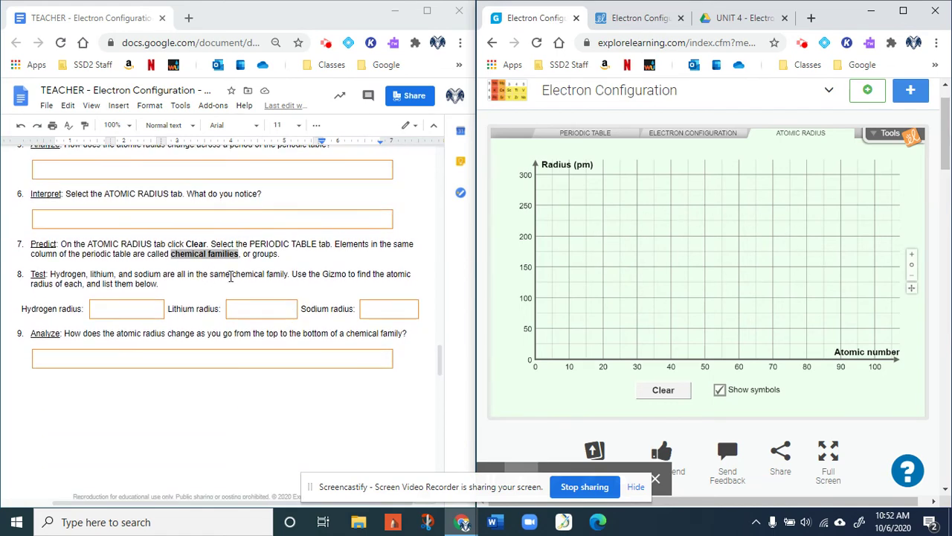
scroll(178, 262, down, 10)
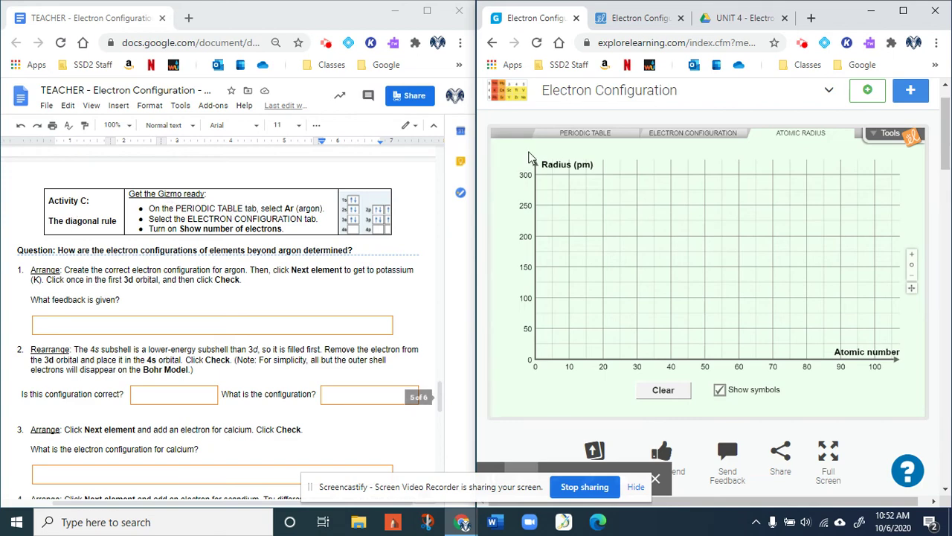
click(607, 135)
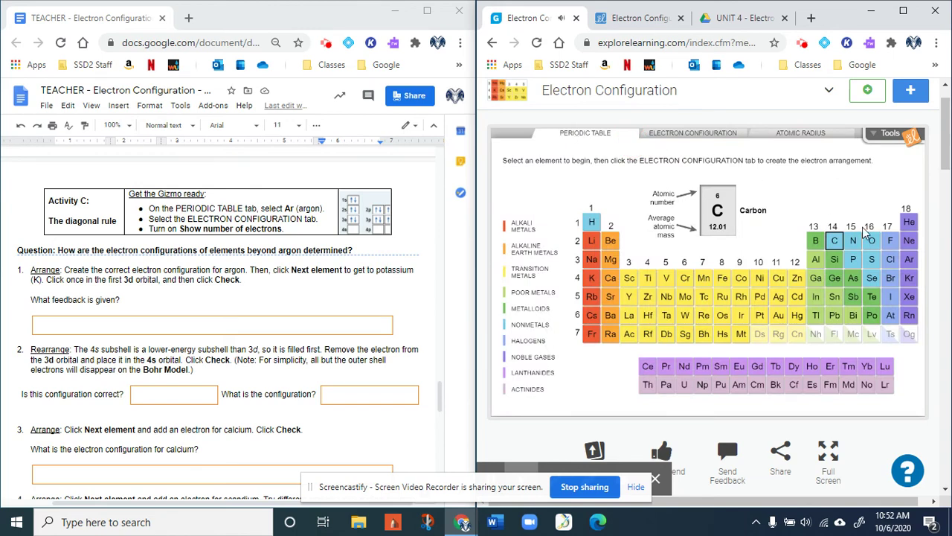
click(909, 259)
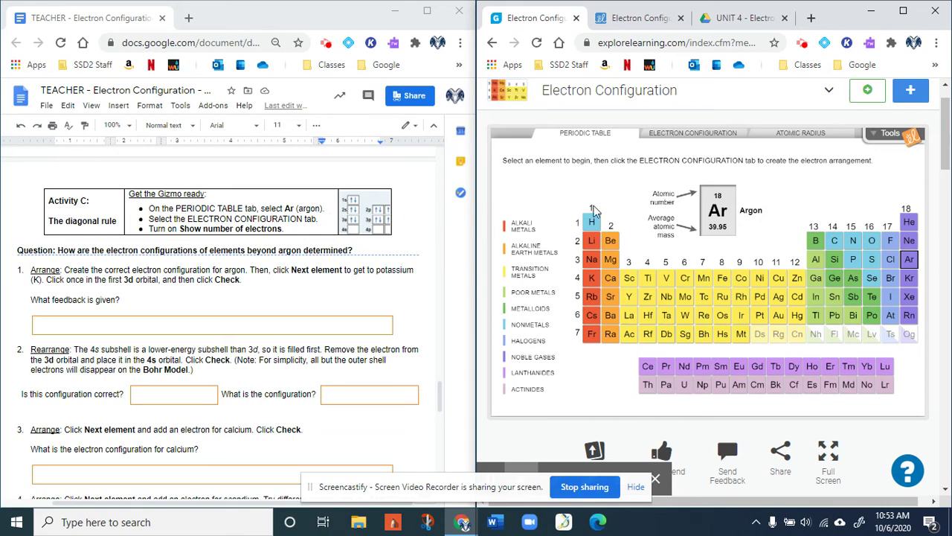
Step: Turn on the total number of electrons for argon's electron configuration and reset the orbitals
click(673, 134)
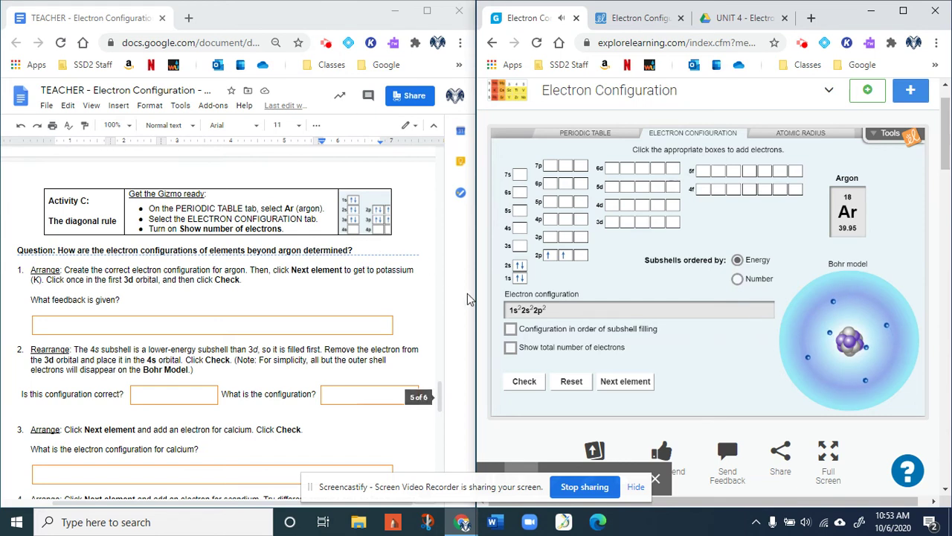
click(511, 348)
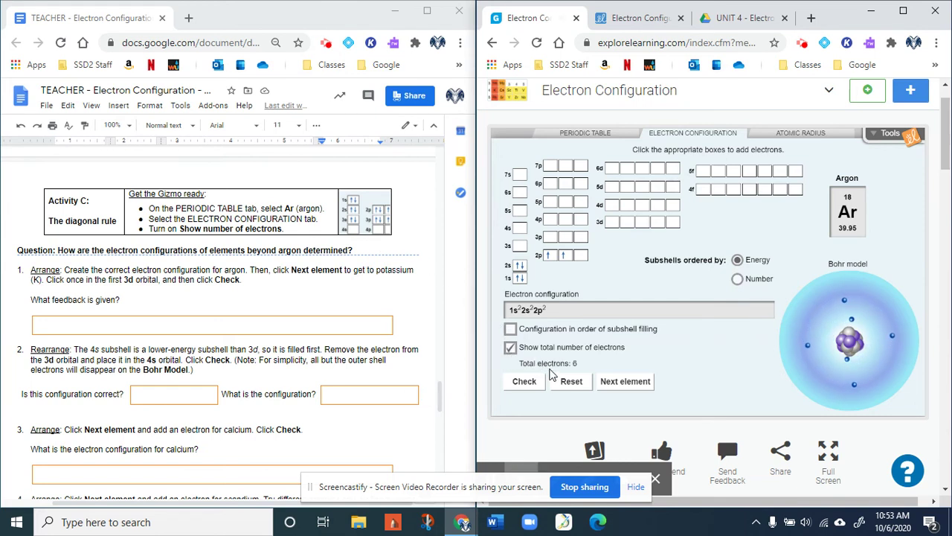
click(570, 381)
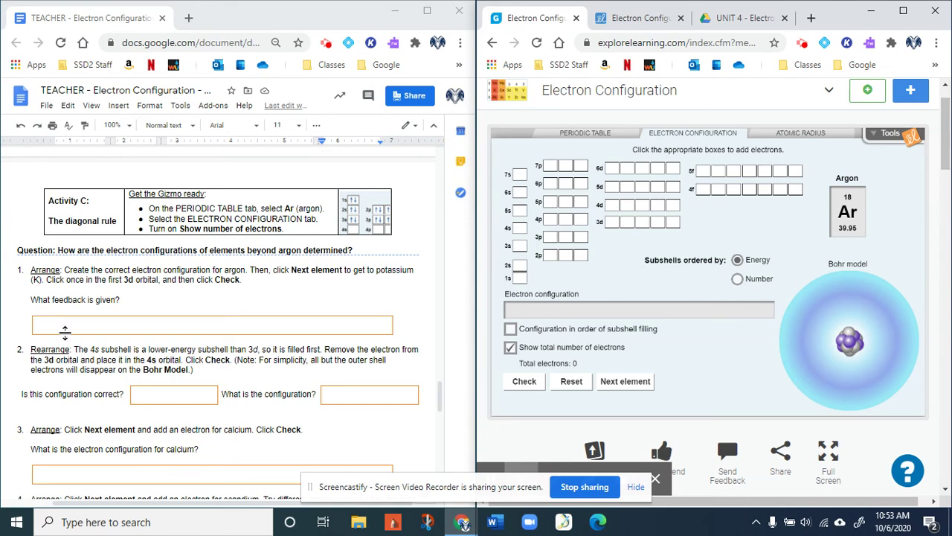
Step: Select the feedback answer box of Activity C's question 1 and view the questions below it
click(66, 332)
scroll(68, 328, down, 1)
scroll(69, 329, down, 1)
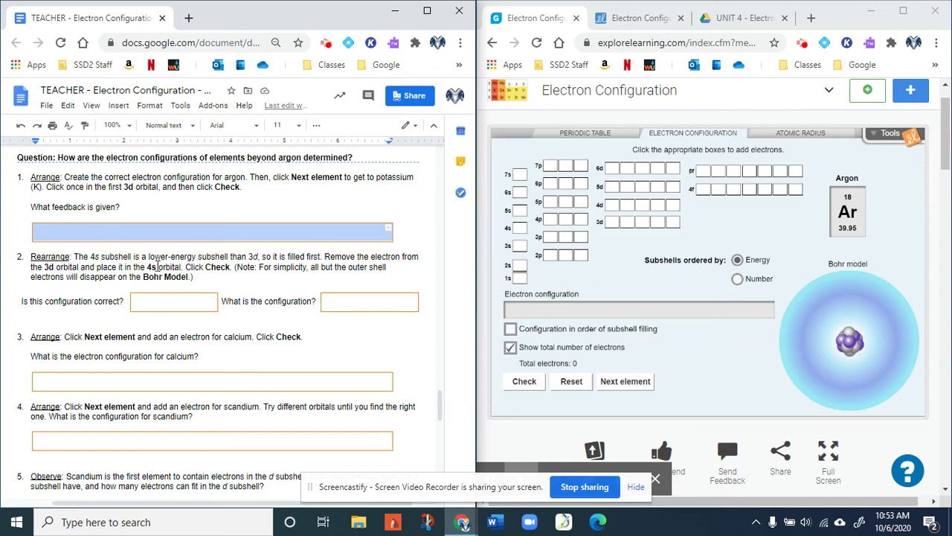
Step: Place two electrons each in argon's 1s, 2s and all three 2p orbitals
click(519, 278)
click(519, 278)
click(519, 266)
click(519, 266)
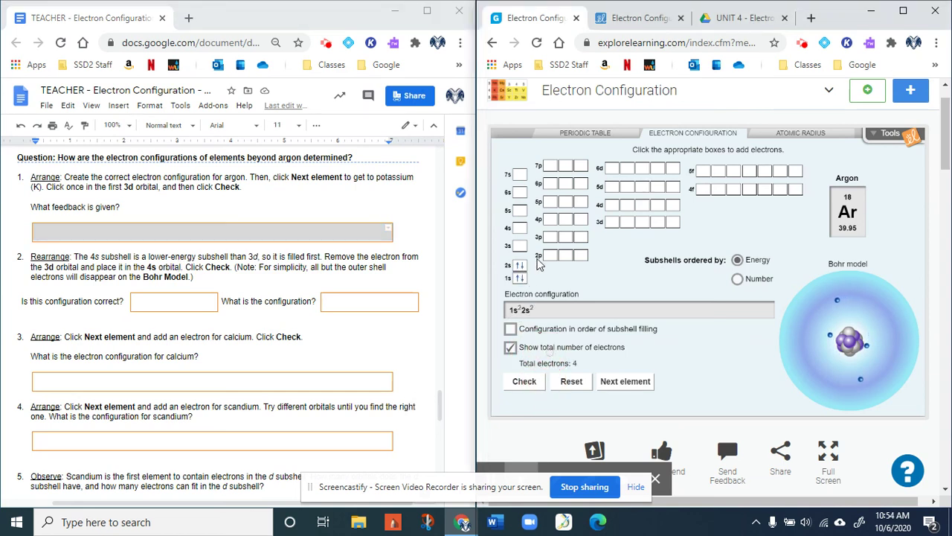
click(549, 257)
click(564, 256)
click(580, 256)
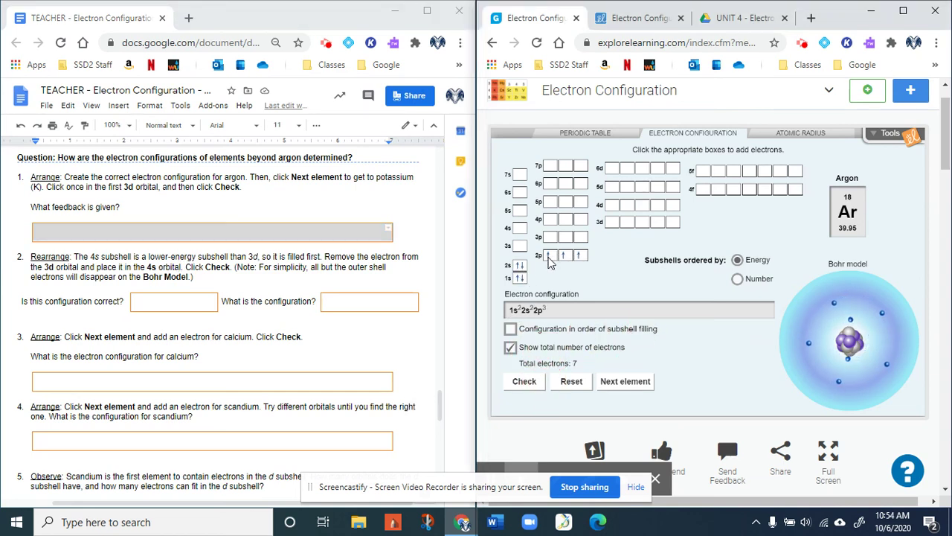
click(549, 257)
click(565, 256)
click(580, 256)
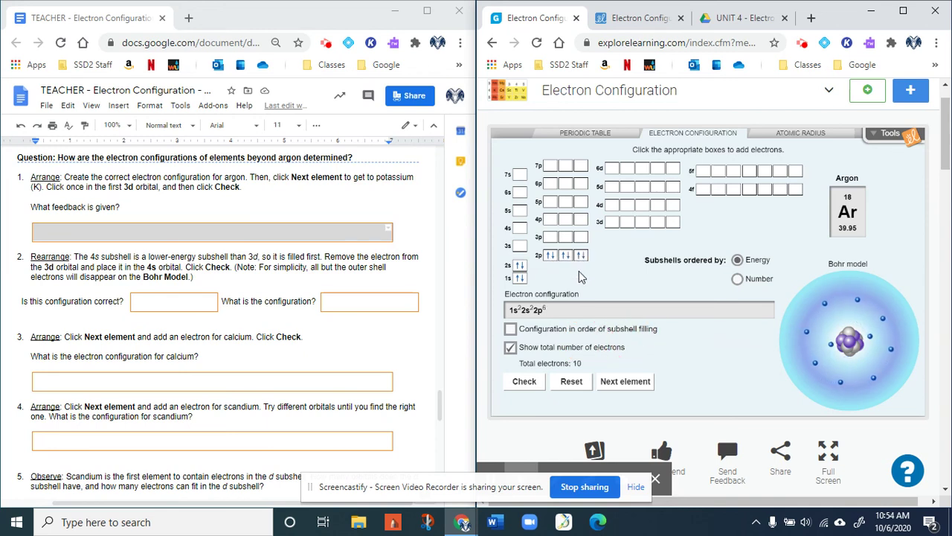
Step: Empty argon's third 2p orbital and reduce the first two 2p orbitals to one electron each
click(581, 257)
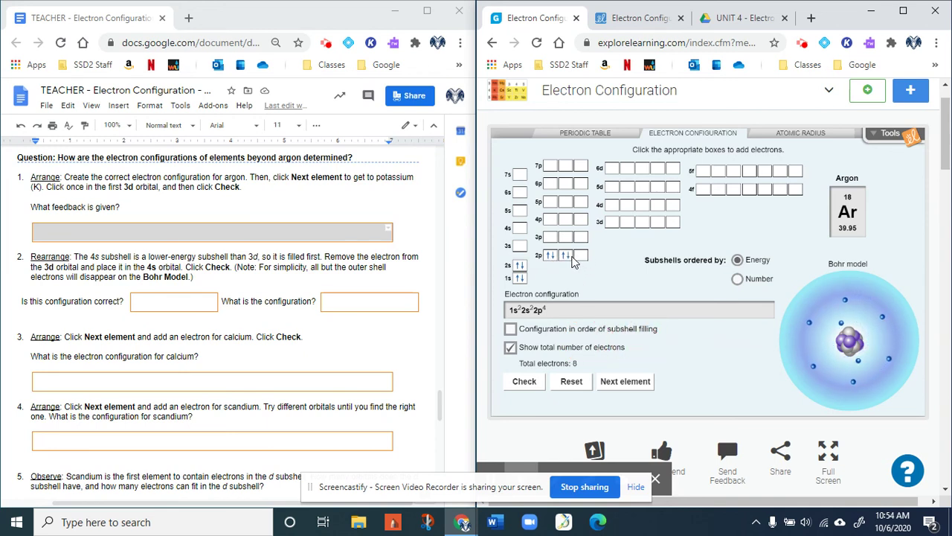
click(551, 257)
click(565, 257)
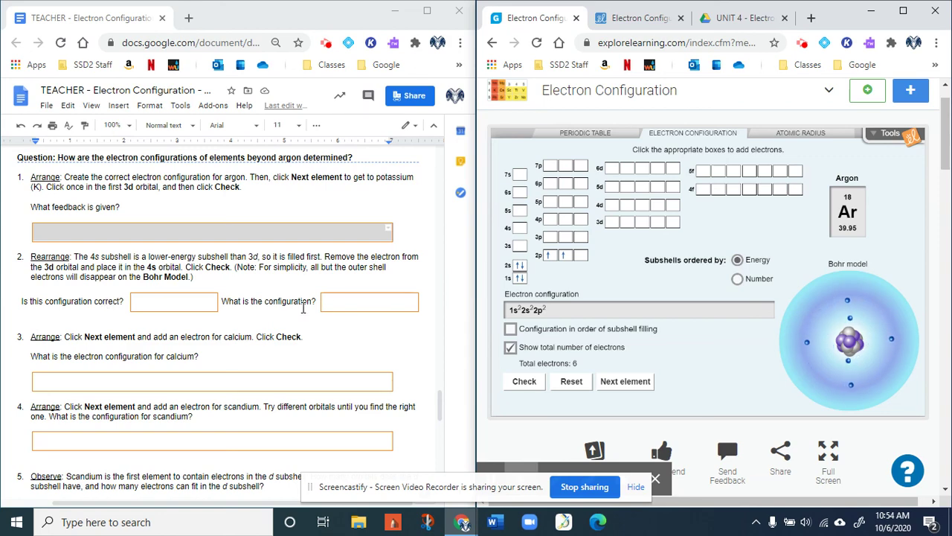
Step: Review Activity C's questions 3 to 9, including the diagonal rule diagram and the electron configuration practice table
scroll(303, 308, down, 4)
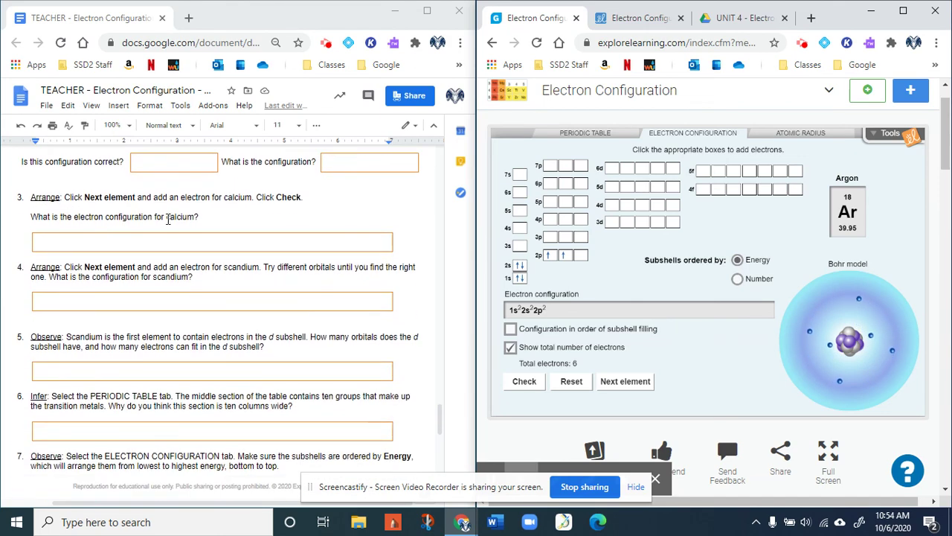
scroll(158, 296, down, 1)
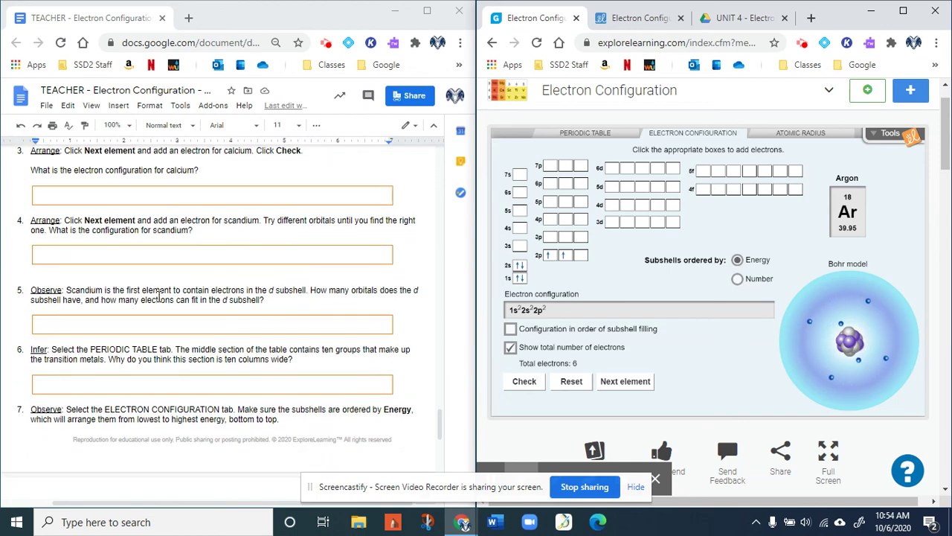
scroll(140, 311, down, 6)
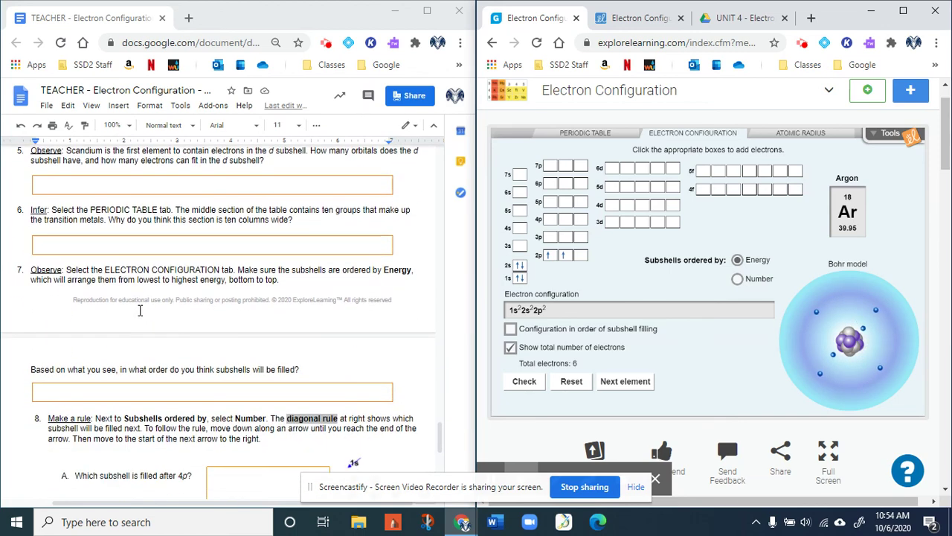
scroll(140, 308, down, 4)
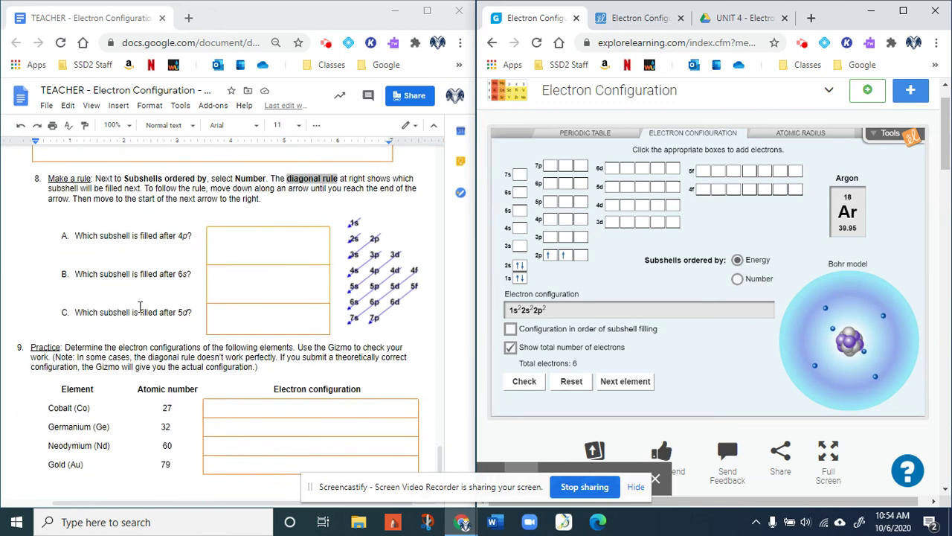
scroll(142, 303, up, 2)
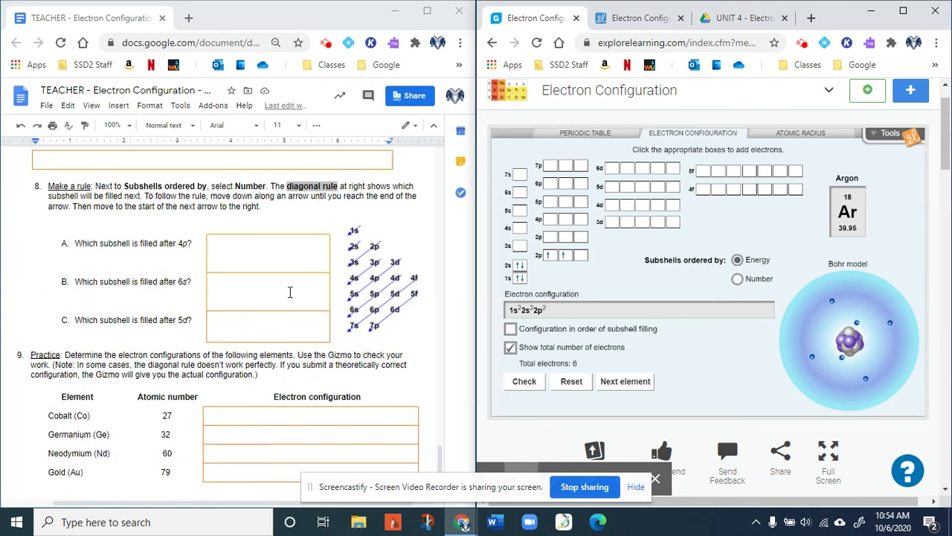